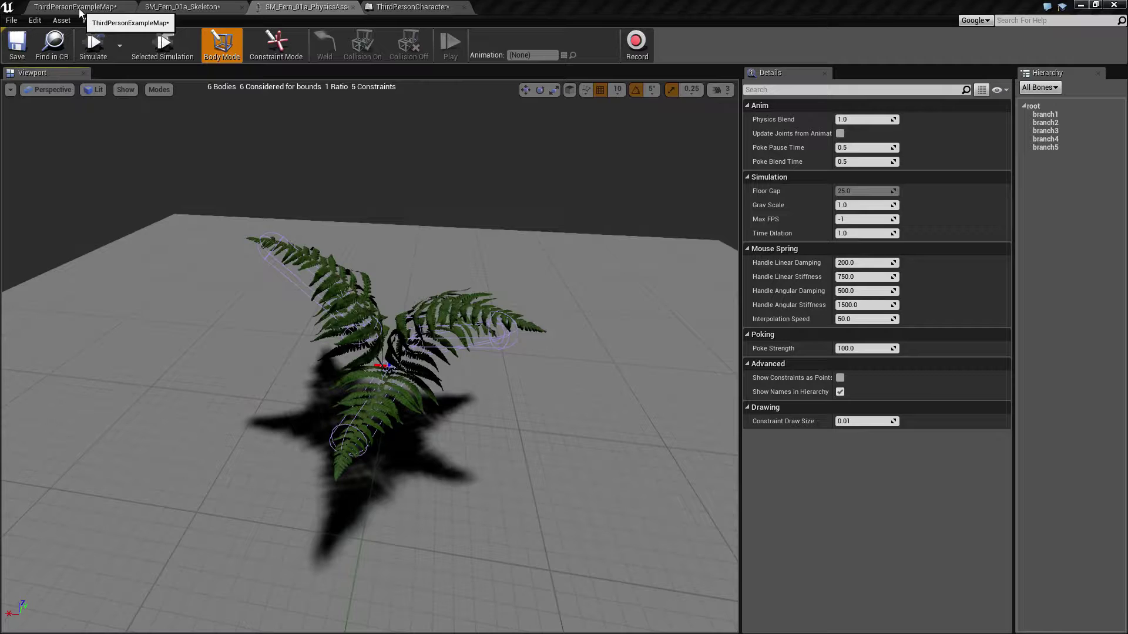
# Step: Play-test the ThirdPersonExampleMap level, running and jumping the character around the single SM_Fern_01a and through the fern patch, and end the session
pyautogui.moveTo(547, 297); pyautogui.dragTo(547, 354, button='right')
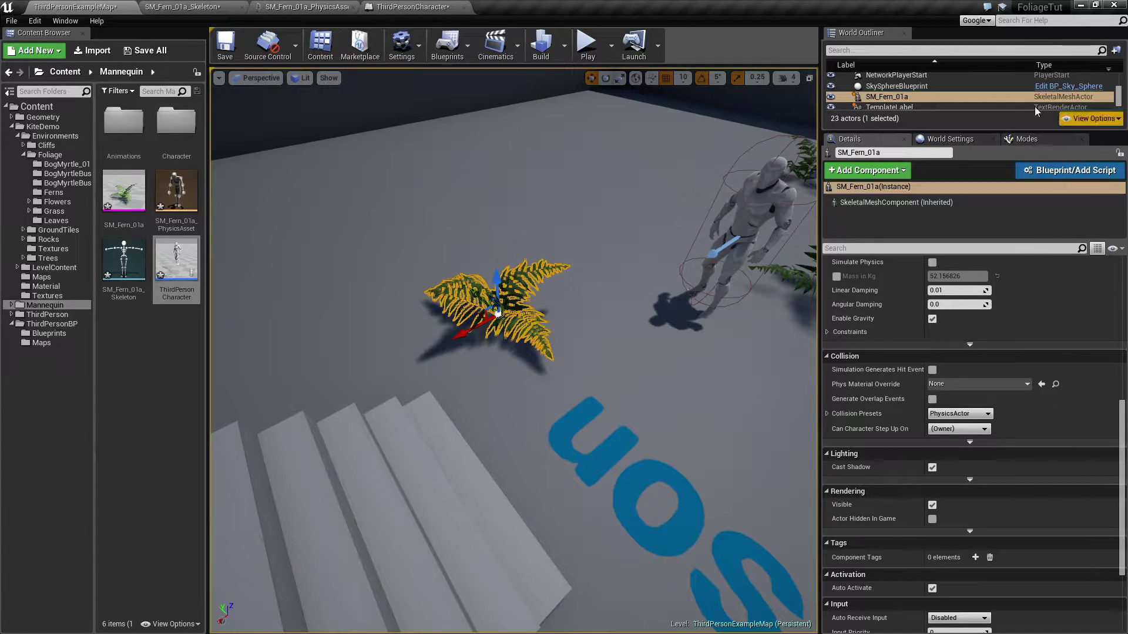
pyautogui.moveTo(593, 250); pyautogui.dragTo(620, 244, button='right')
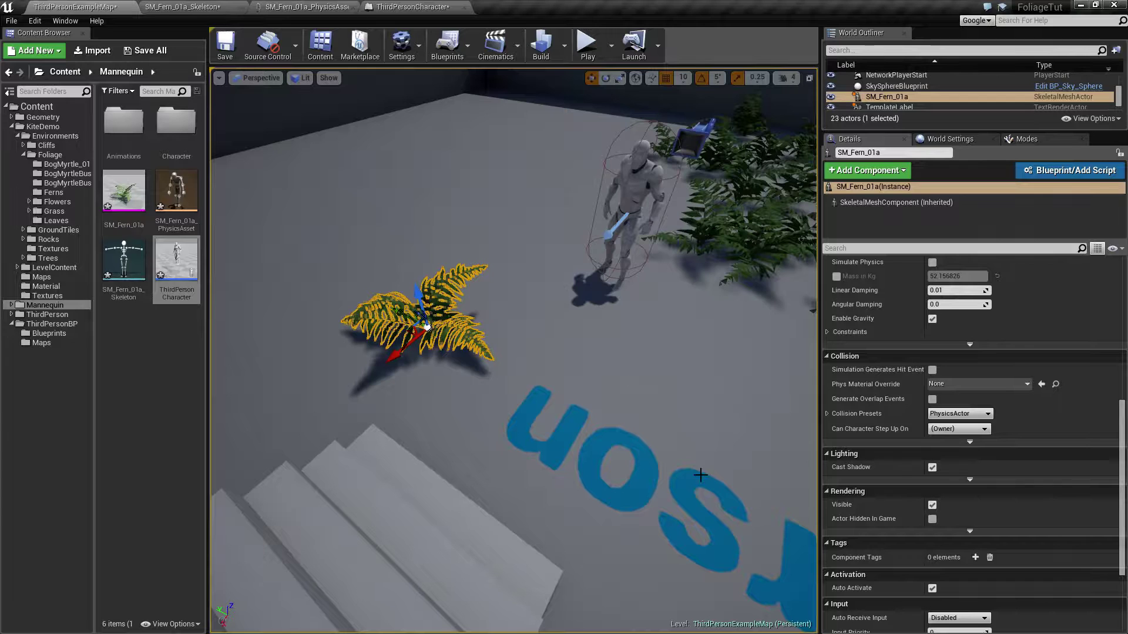
pyautogui.click(588, 46)
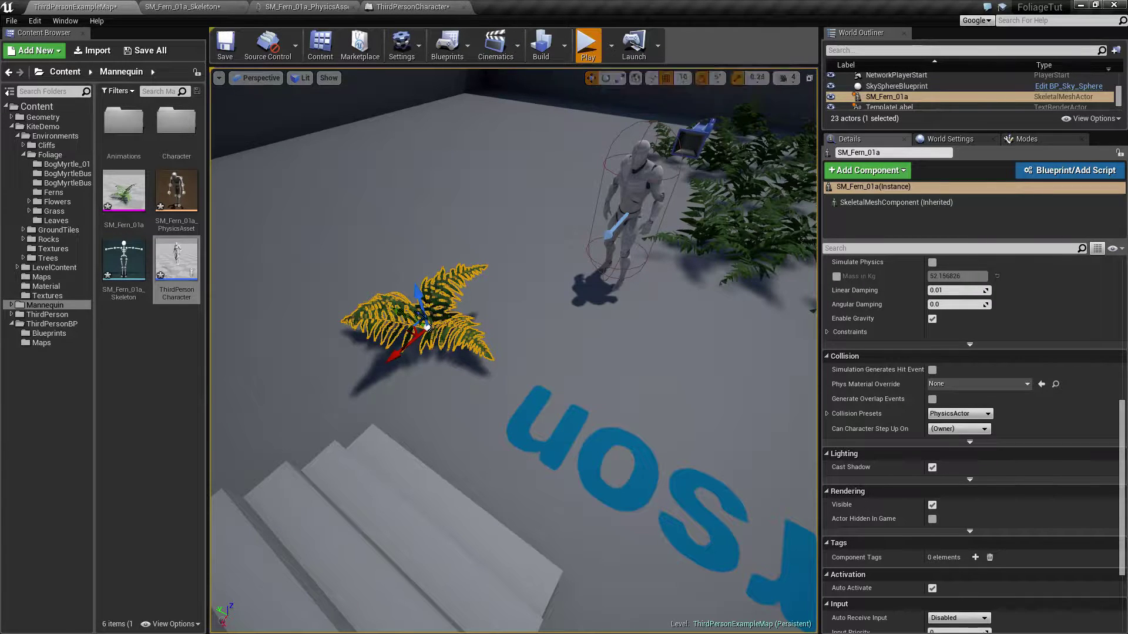
pyautogui.click(514, 351)
pyautogui.press('w')
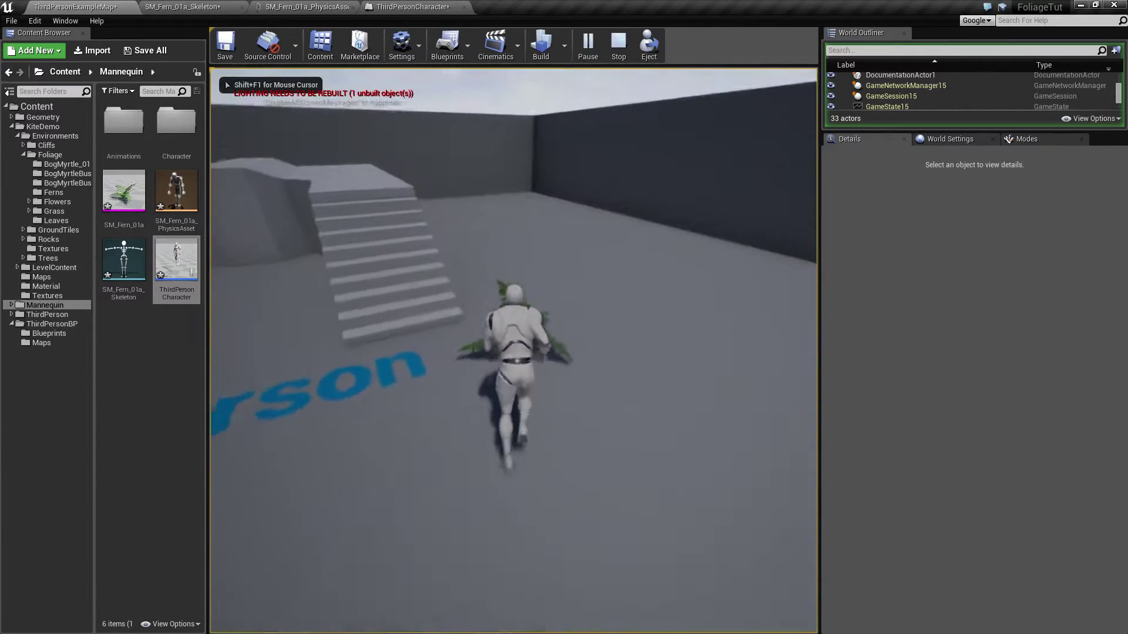
pyautogui.press('space')
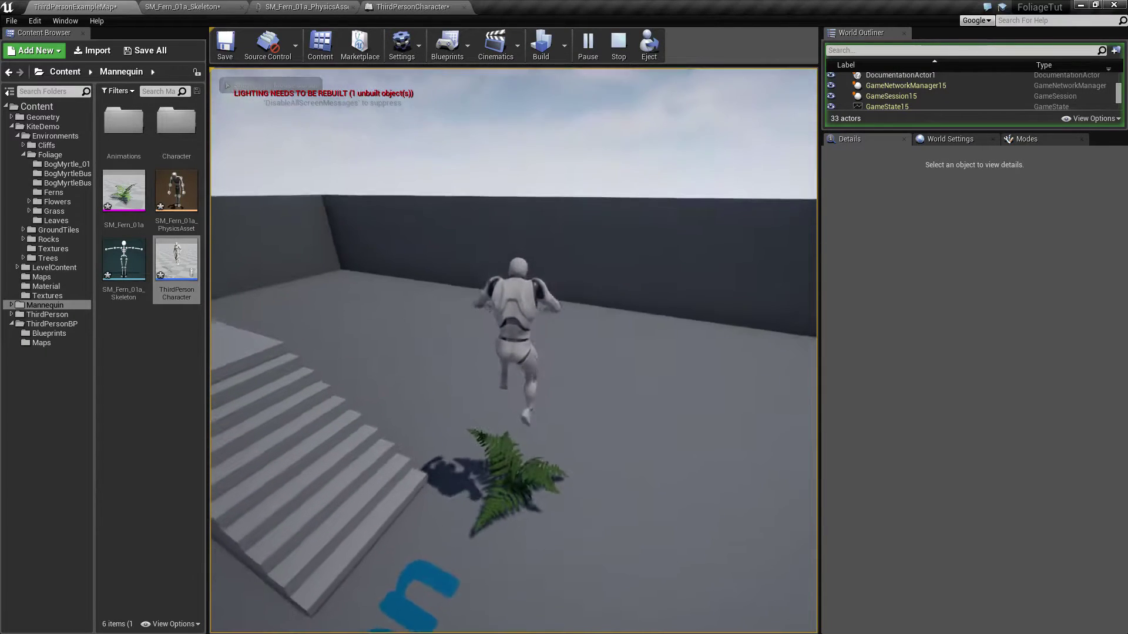
pyautogui.press('s')
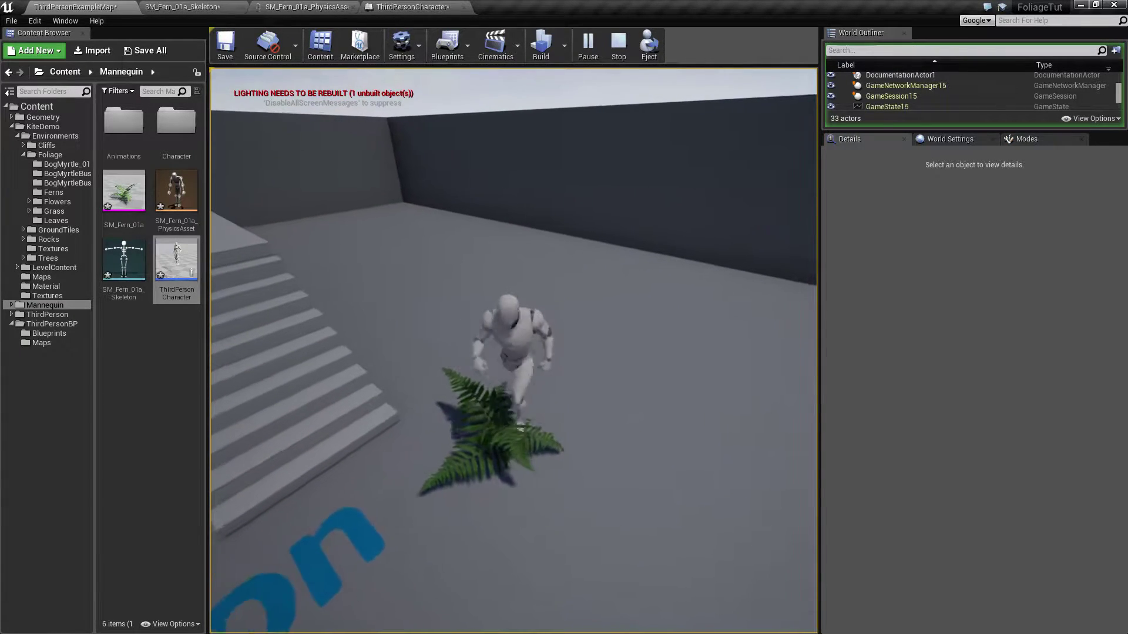
pyautogui.press('w')
pyautogui.press('a')
pyautogui.press('s')
pyautogui.press('d')
pyautogui.press('w')
pyautogui.press('w')
pyautogui.press('space')
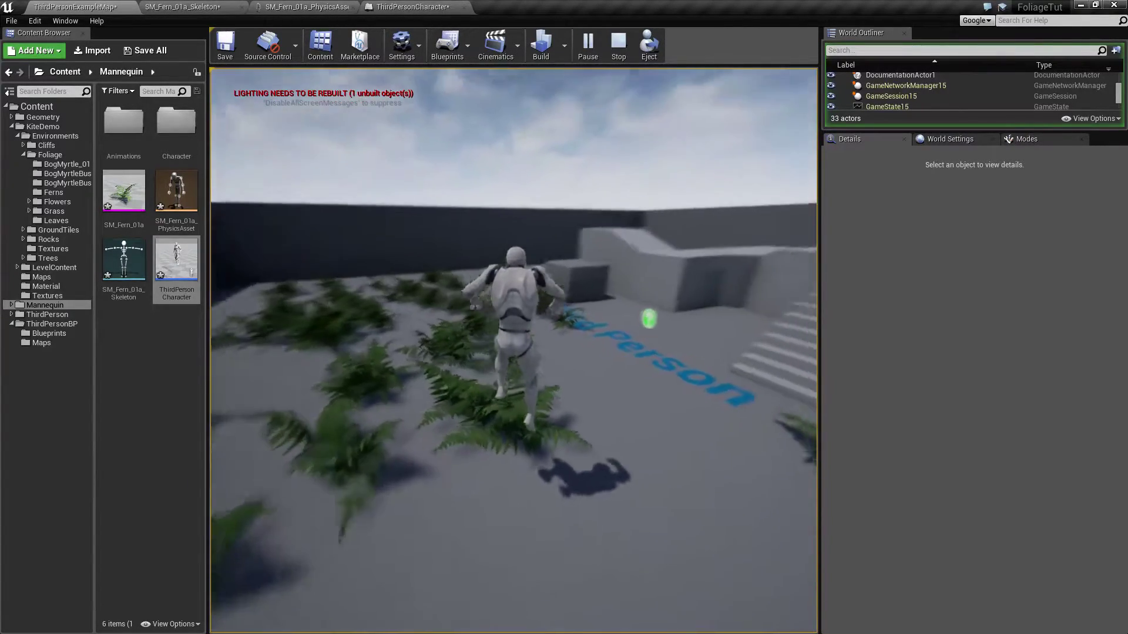
pyautogui.press('d')
pyautogui.press('s')
pyautogui.press('d')
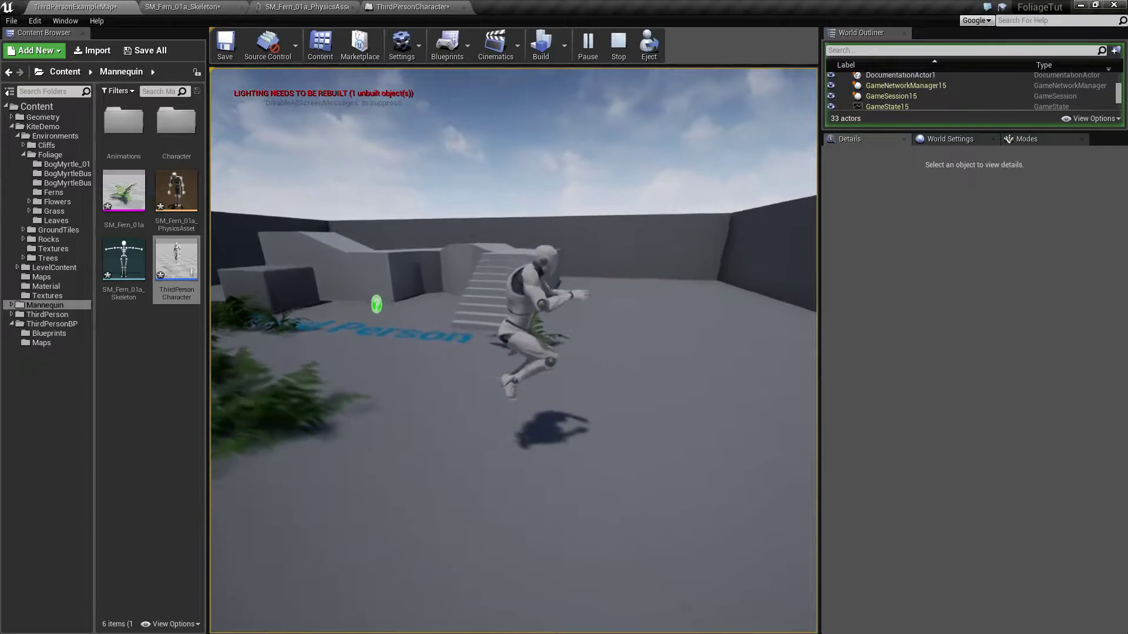
pyautogui.press('a')
pyautogui.press('Escape')
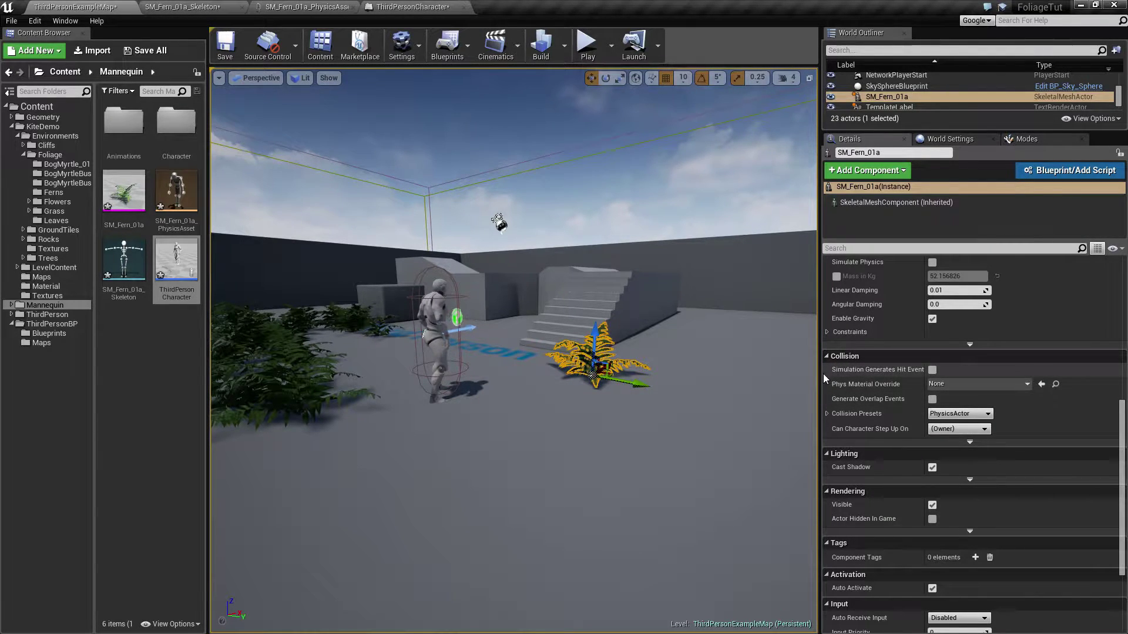
# Step: Widen the fern's property display and enable Simulate Physics for the SM_Fern_01a actor
pyautogui.moveTo(821, 374); pyautogui.dragTo(853, 376)
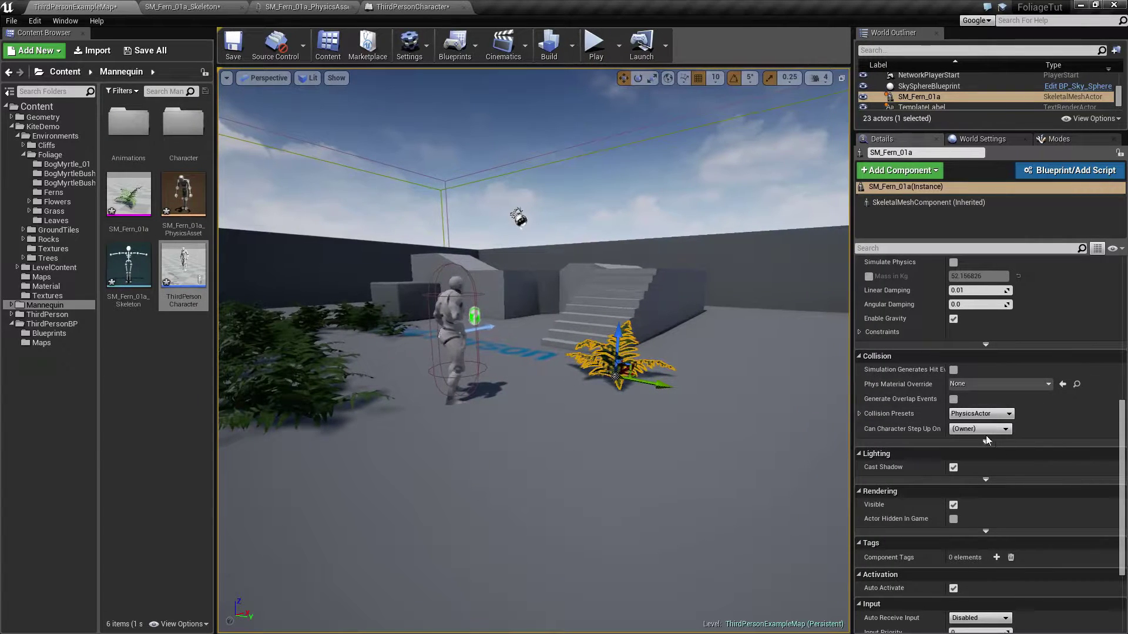
pyautogui.moveTo(947, 332); pyautogui.dragTo(967, 332)
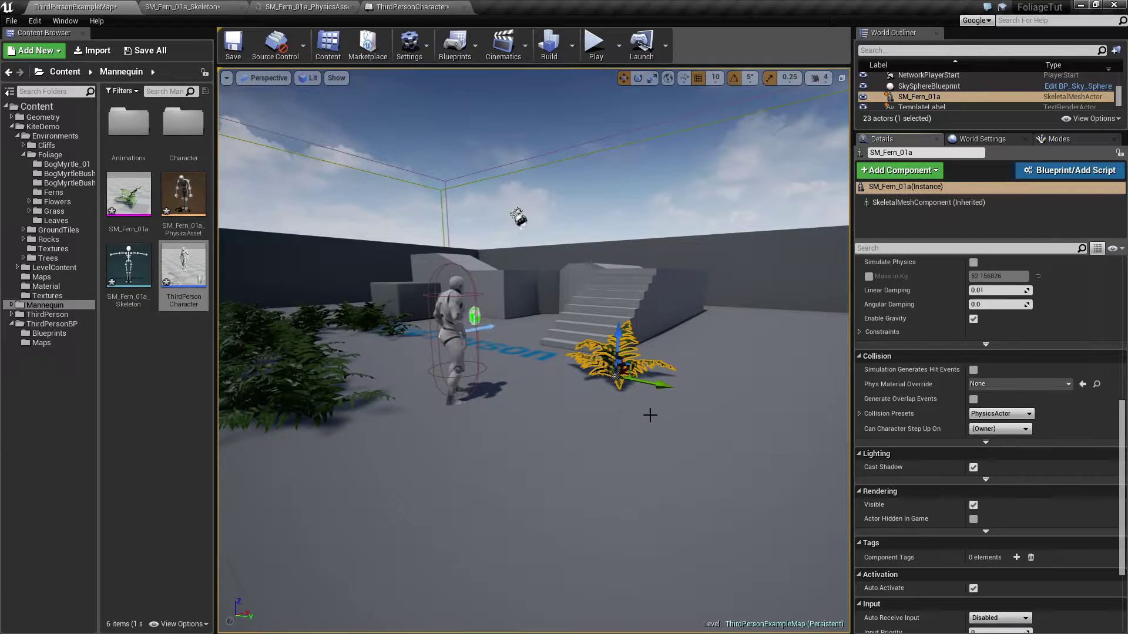
pyautogui.moveTo(569, 405); pyautogui.dragTo(587, 370)
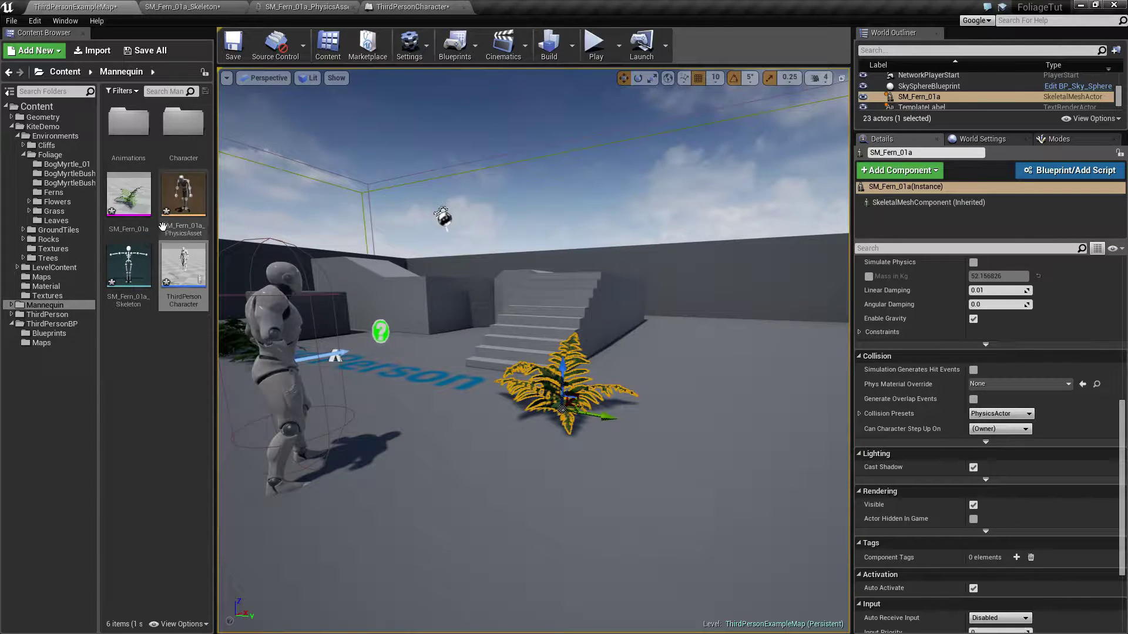
pyautogui.click(973, 263)
# Step: Play-test the fern with physics simulation on, walking and jumping the character into its branches from several sides, and end the session
pyautogui.click(594, 45)
pyautogui.press('w')
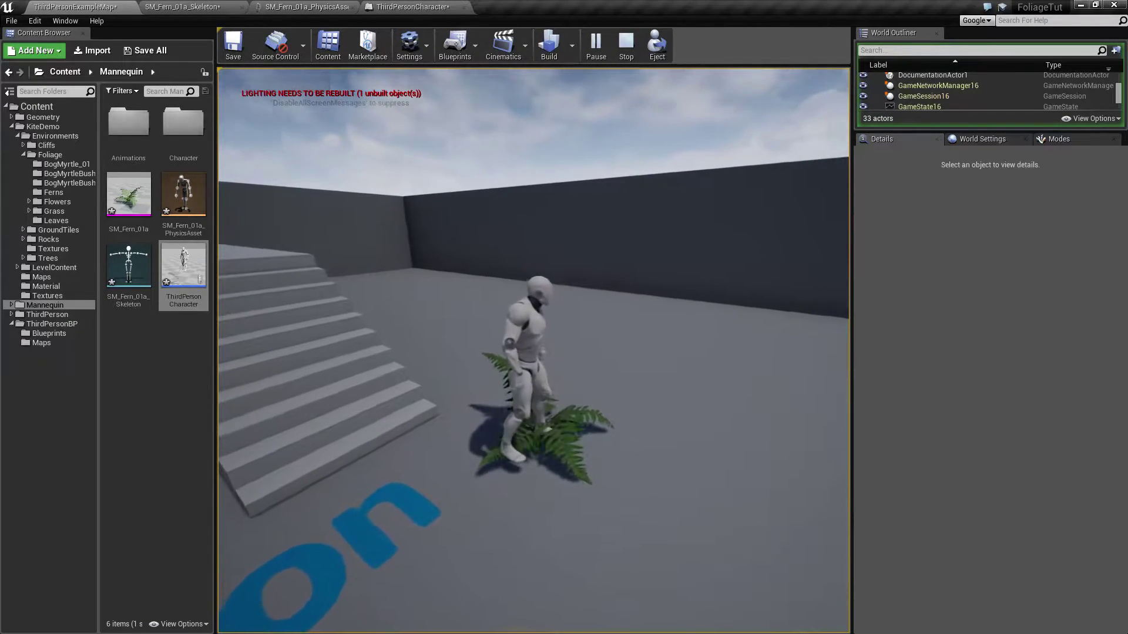
pyautogui.press('w')
pyautogui.press('space')
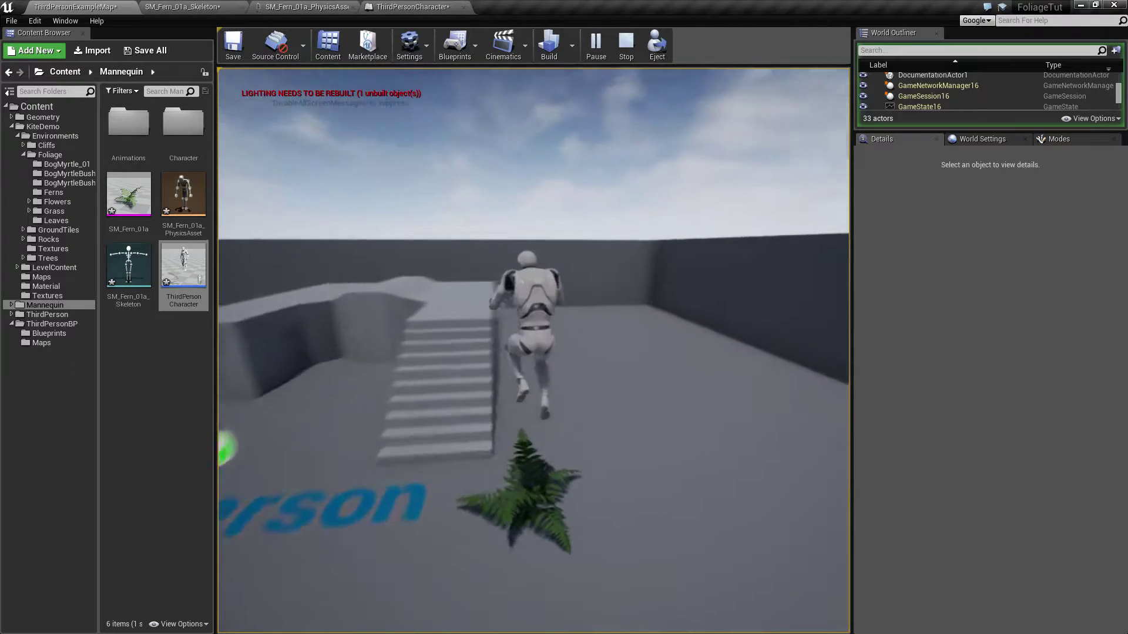
pyautogui.press('d')
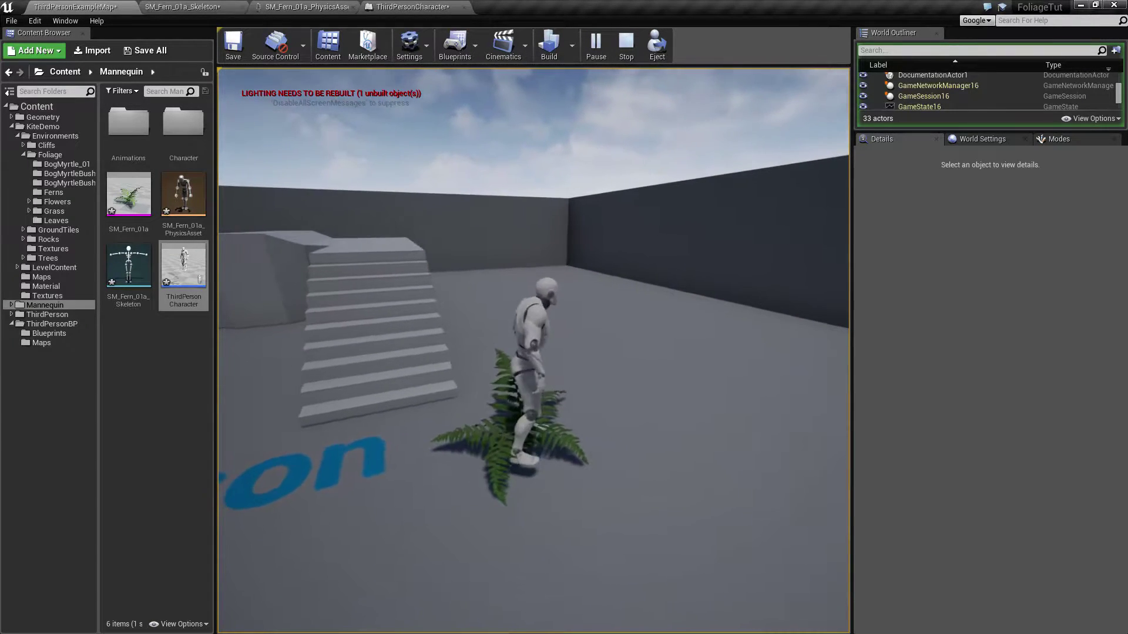
pyautogui.press('w')
pyautogui.press('d')
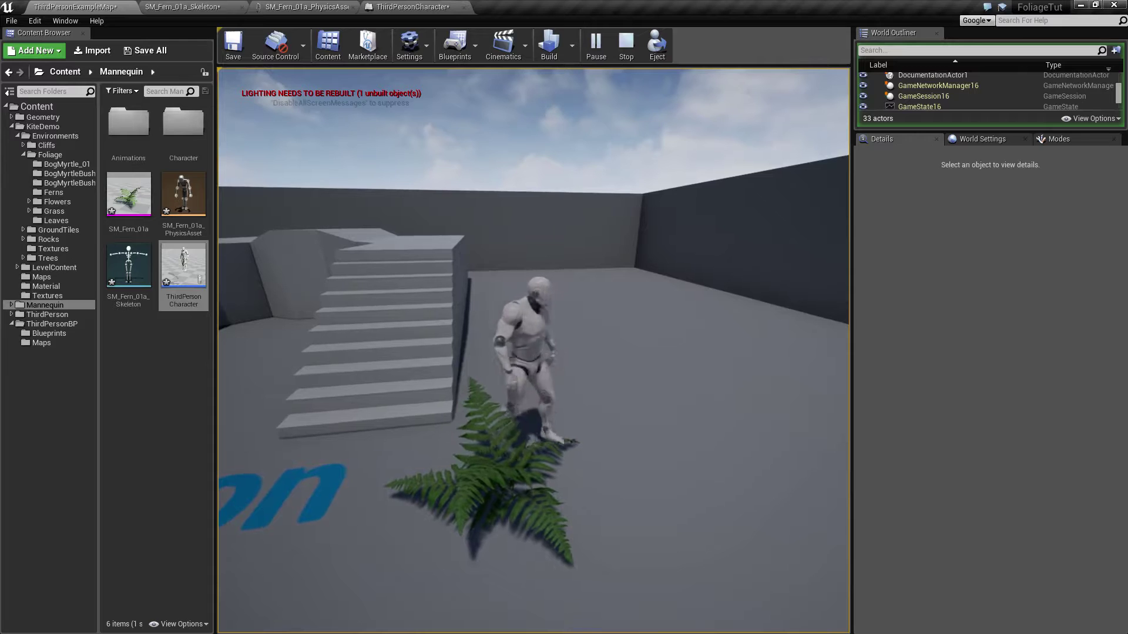
pyautogui.press('w')
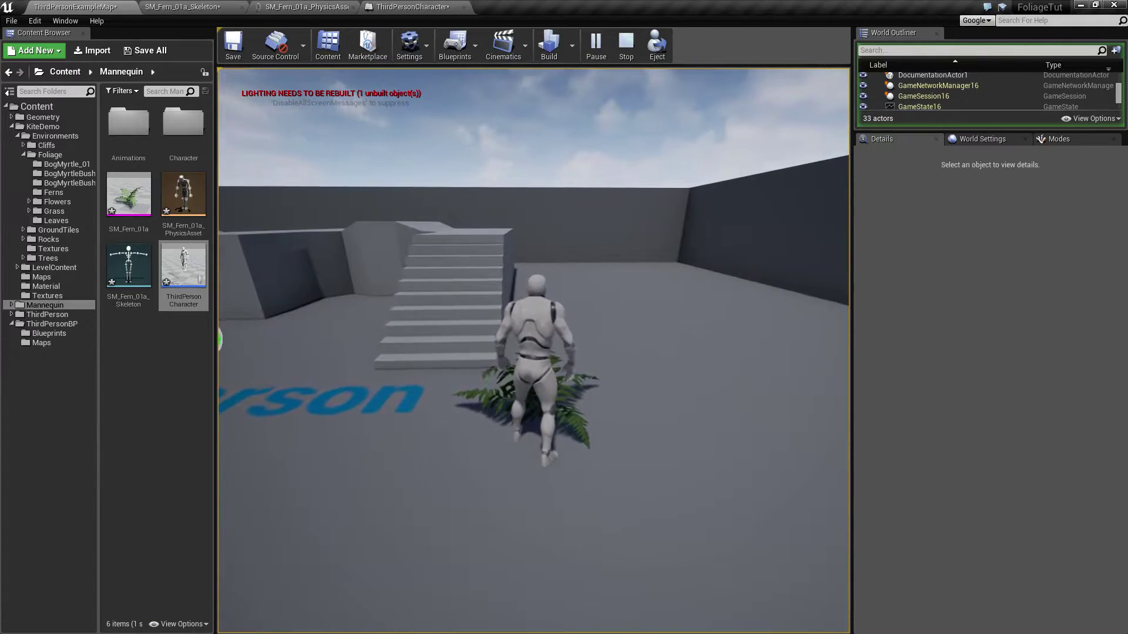
pyautogui.press('w')
pyautogui.press('s')
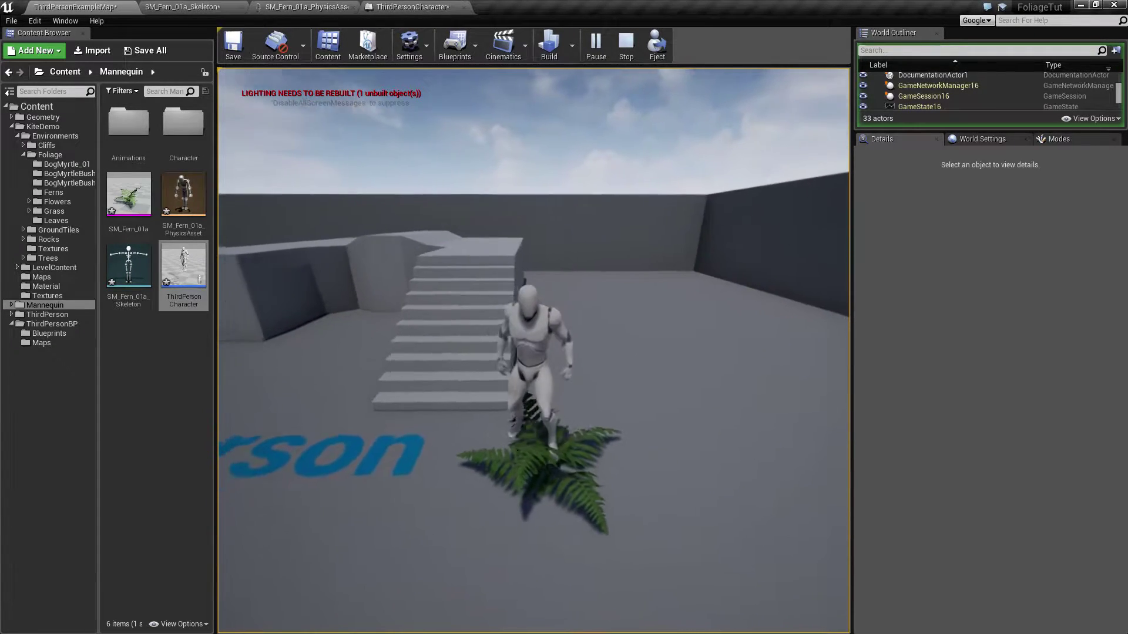
pyautogui.press('d')
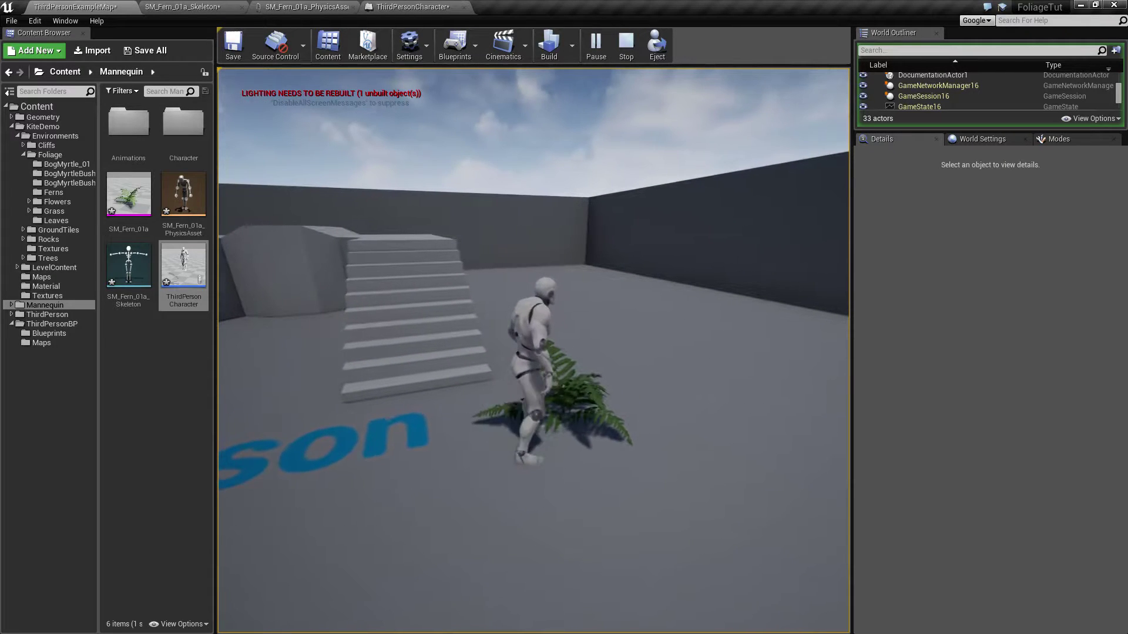
pyautogui.press('w')
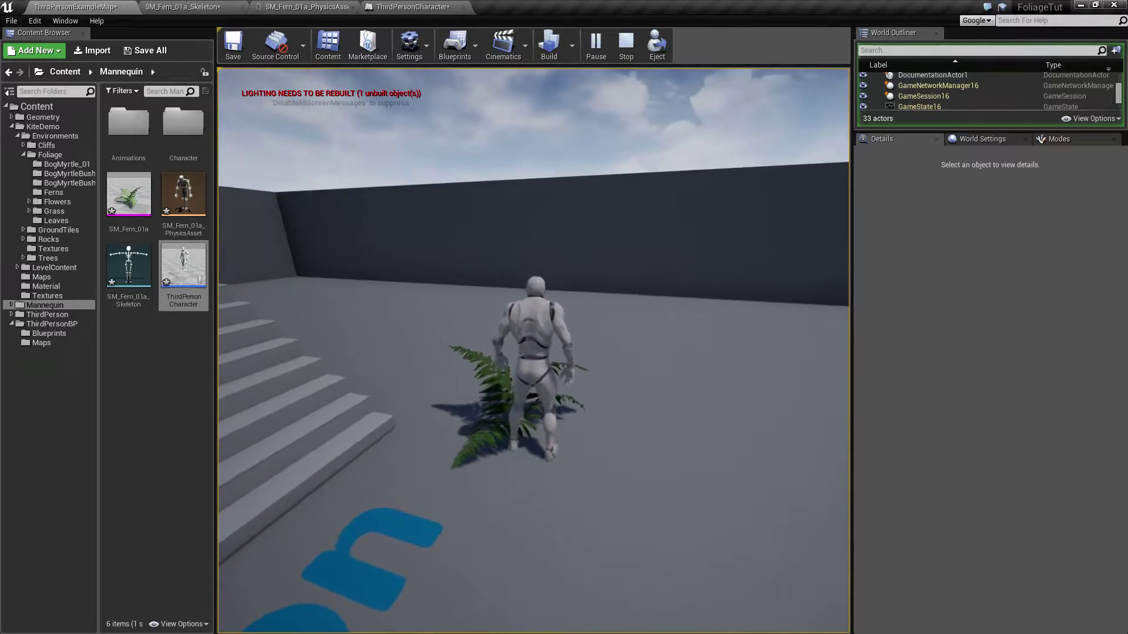
pyautogui.press('a')
pyautogui.press('d')
pyautogui.press('s')
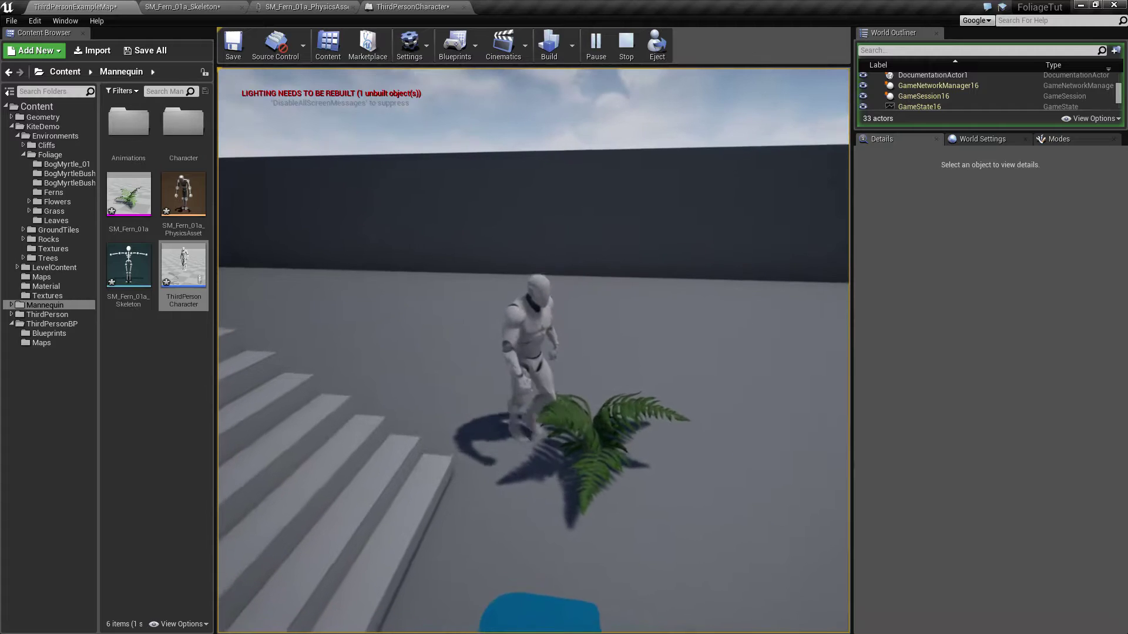
pyautogui.press('d')
pyautogui.press('a')
pyautogui.press('w')
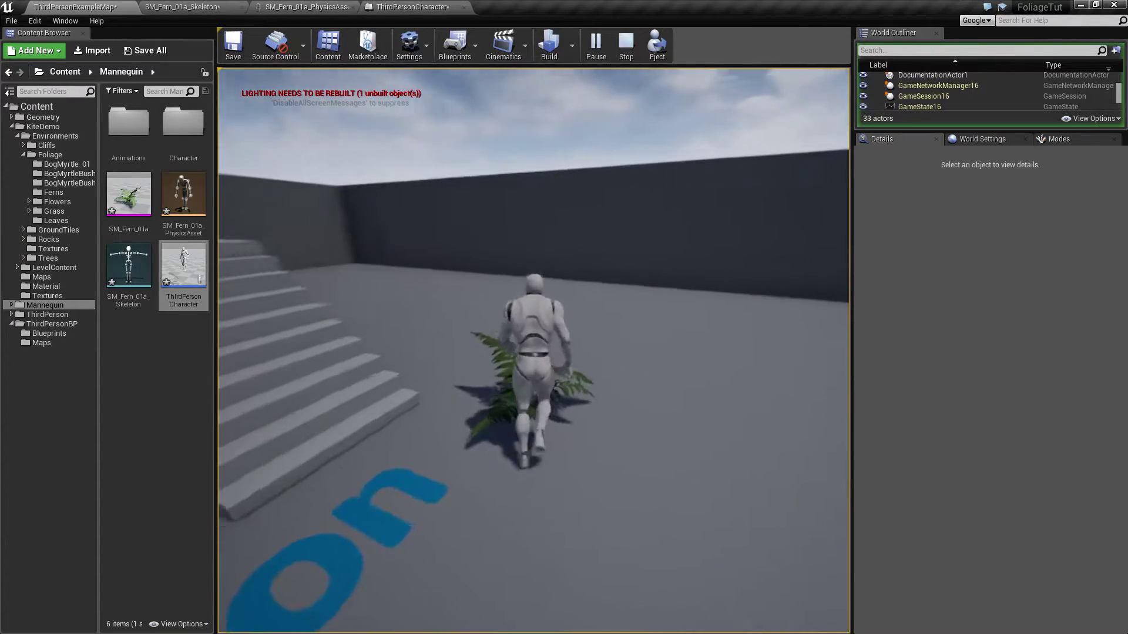
pyautogui.press('w')
pyautogui.press('space')
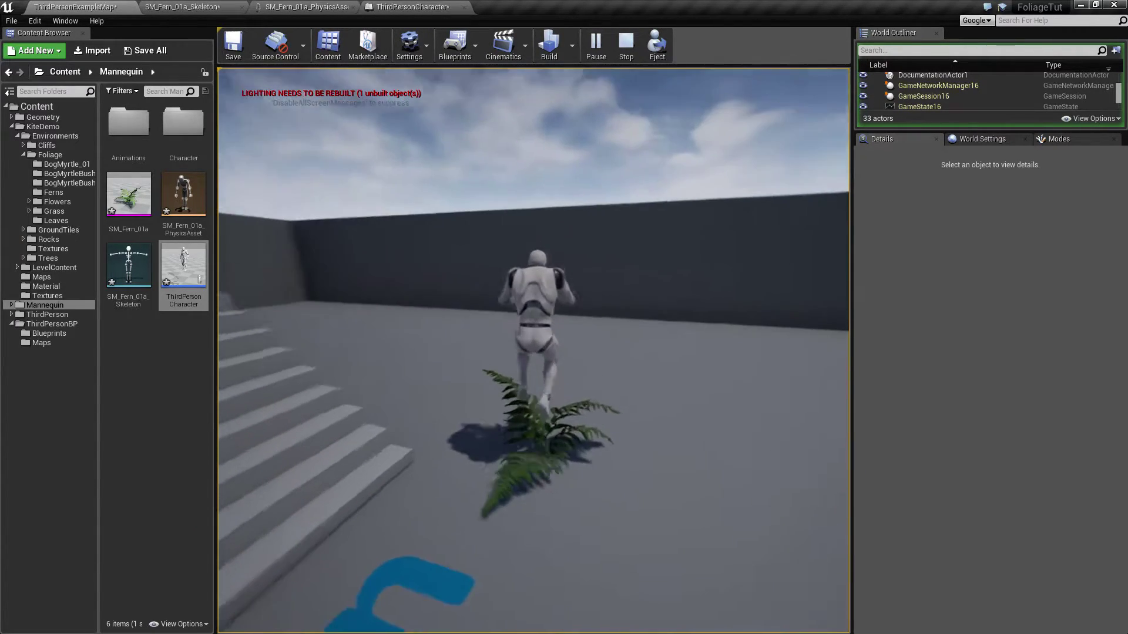
pyautogui.press('a')
pyautogui.press('w')
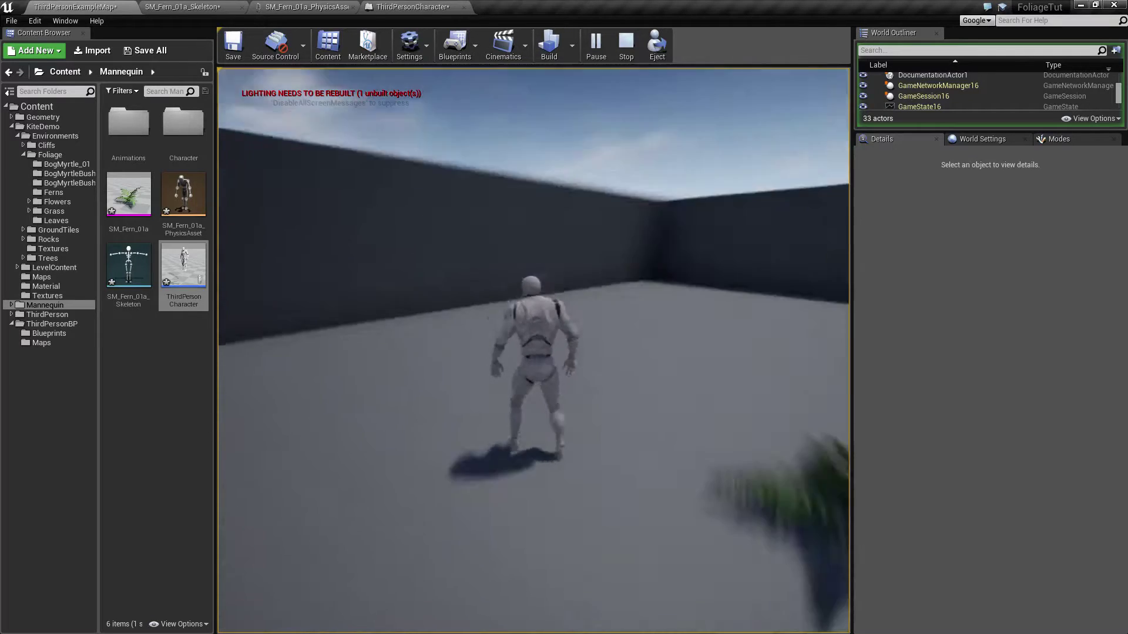
pyautogui.press('w')
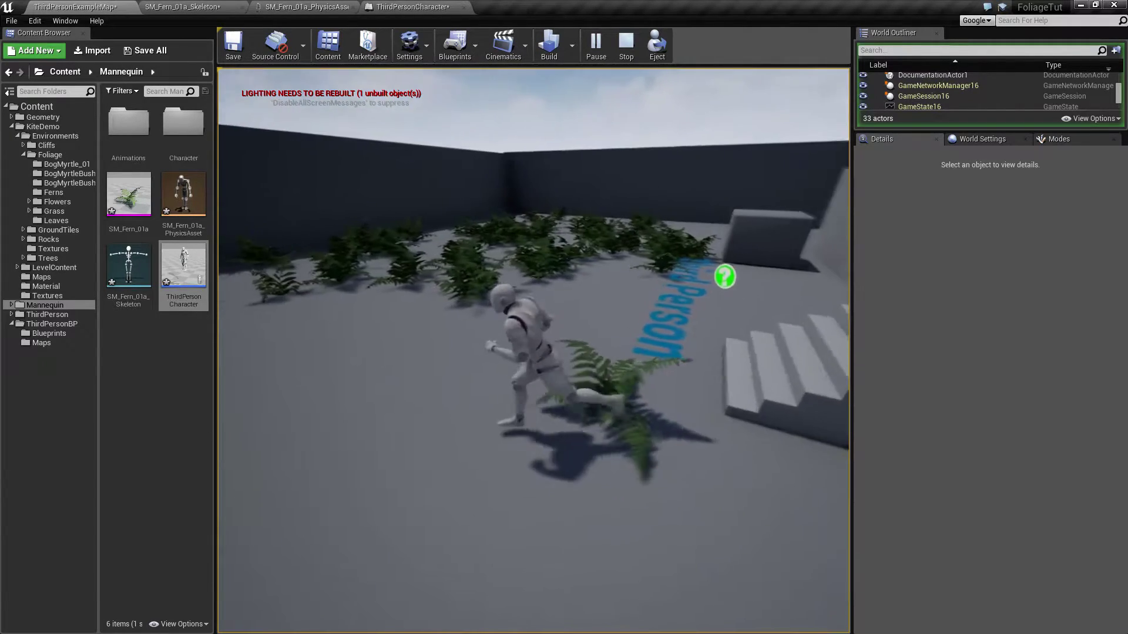
pyautogui.press('Escape')
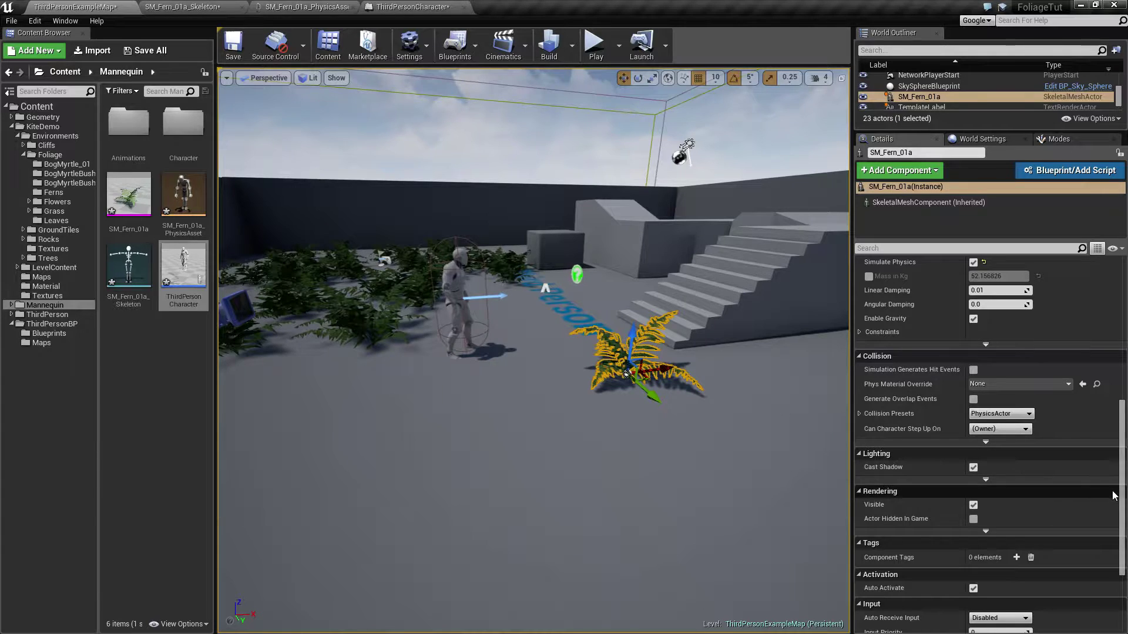
# Step: Switch the fern's collision preset to Custom to inspect its collision responses, and set it back to PhysicsActor
pyautogui.moveTo(1125, 506); pyautogui.dragTo(1124, 507)
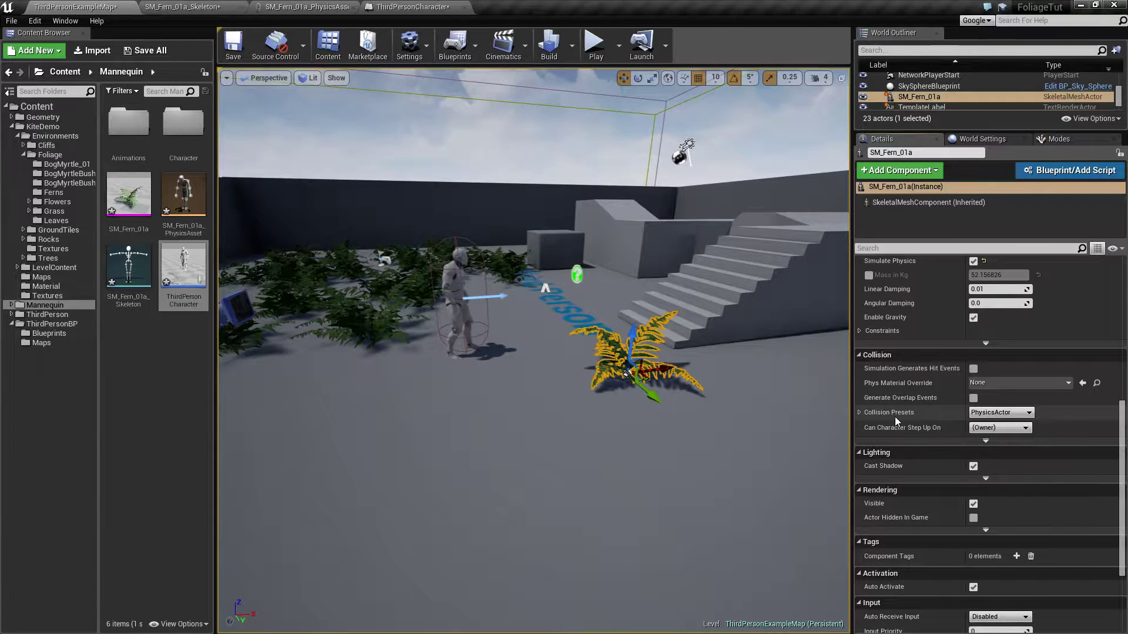
pyautogui.click(996, 418)
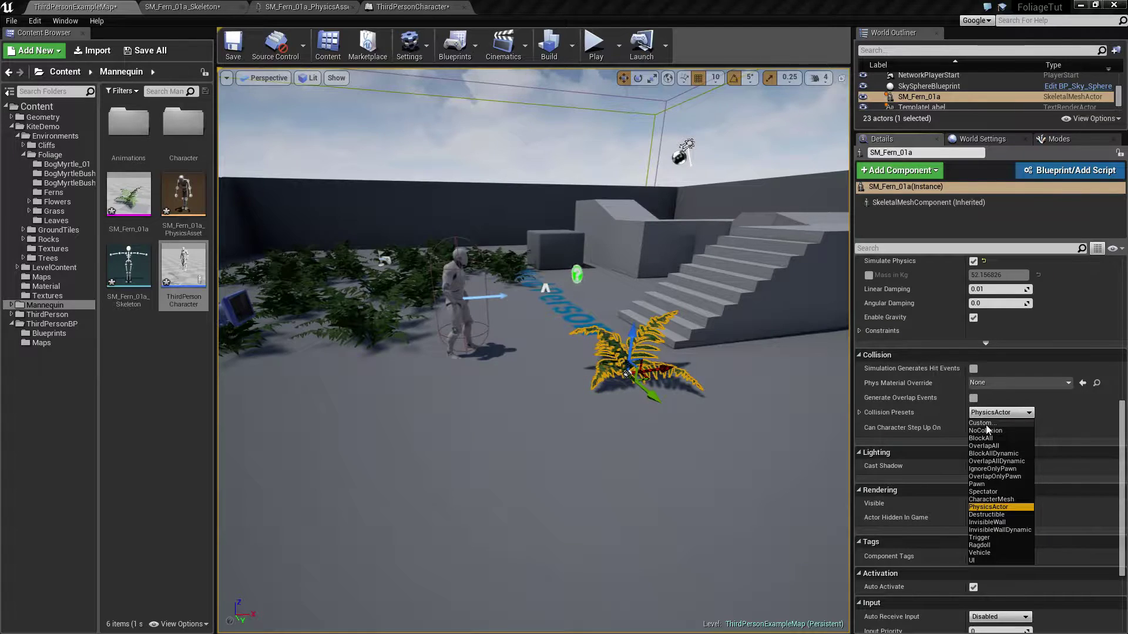
pyautogui.click(985, 424)
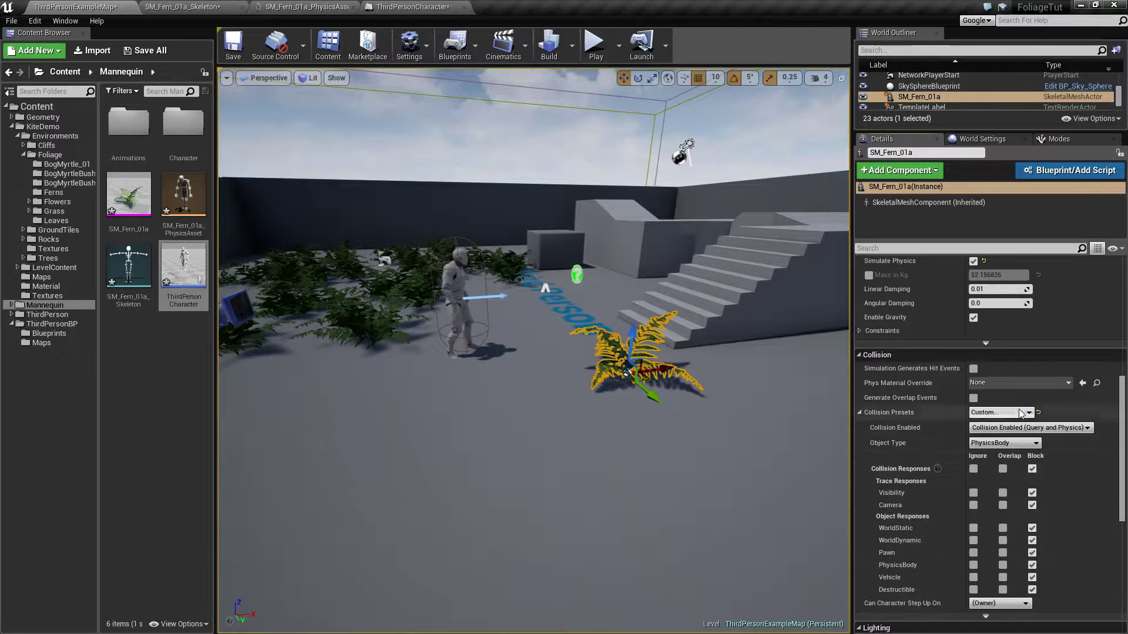
pyautogui.click(987, 413)
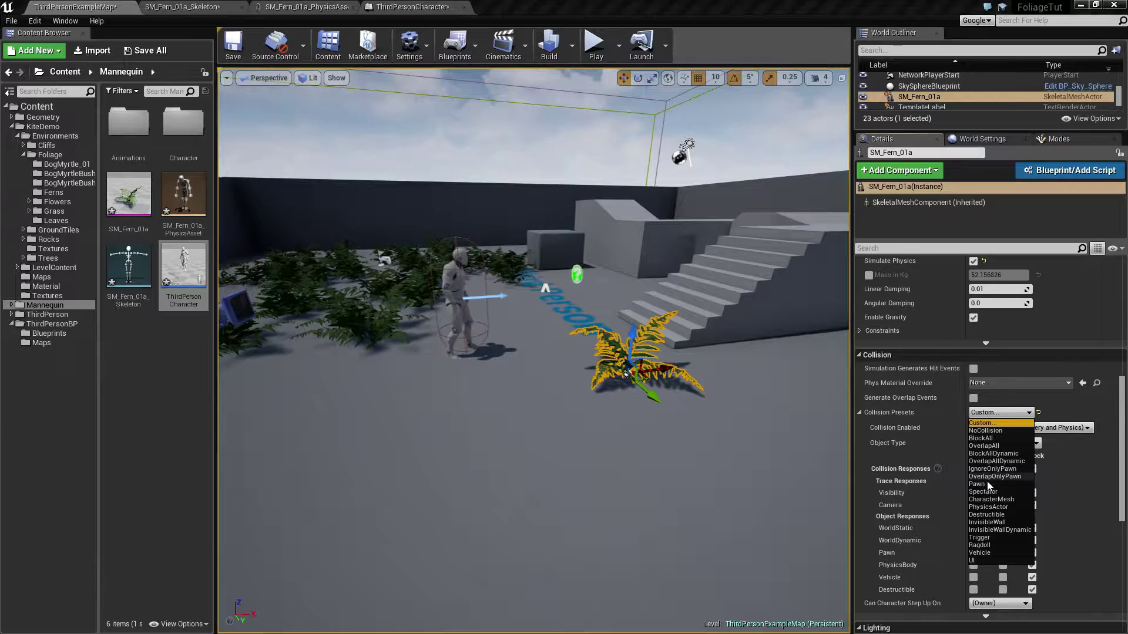
pyautogui.click(988, 508)
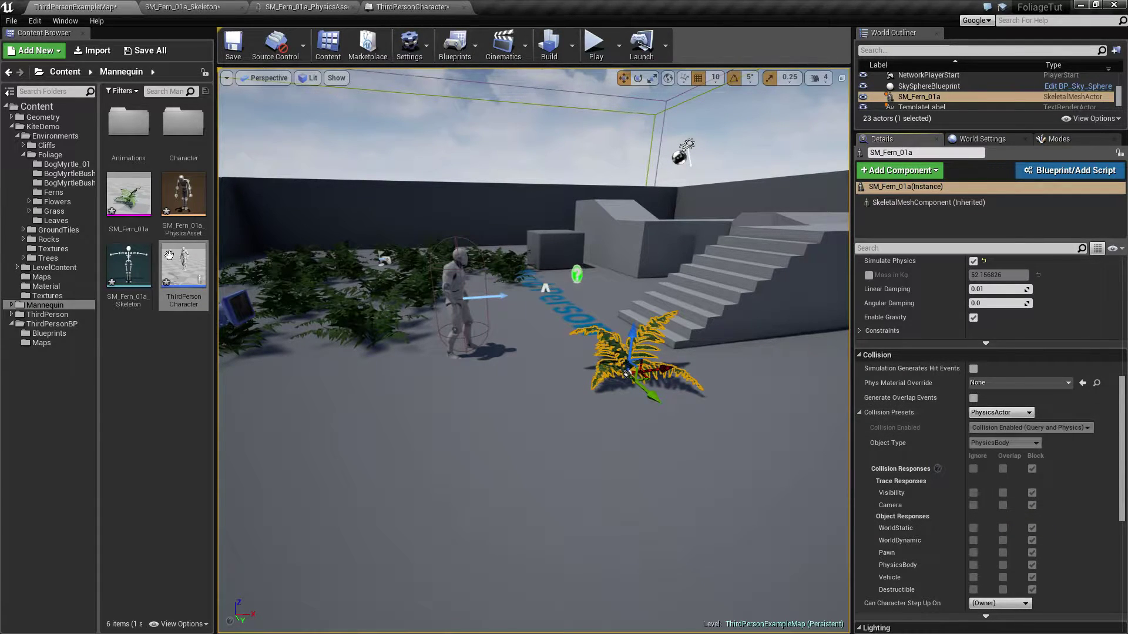
# Step: Open the ThirdPersonCharacter blueprint and set the CapsuleComponent's collision preset to Custom
pyautogui.doubleClick(199, 279)
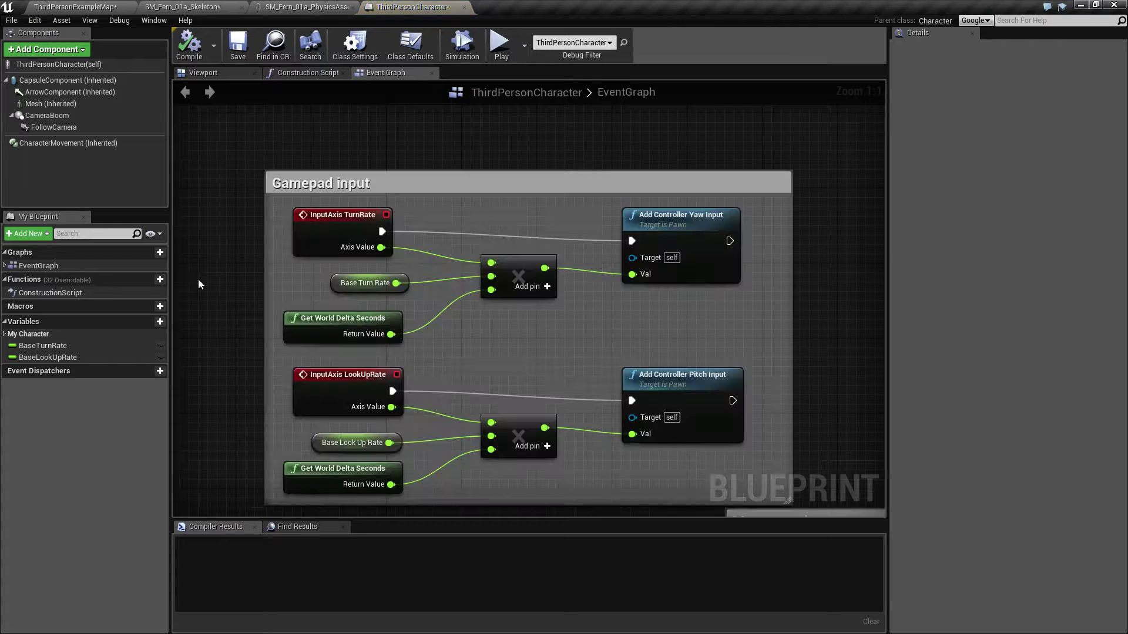
pyautogui.click(44, 80)
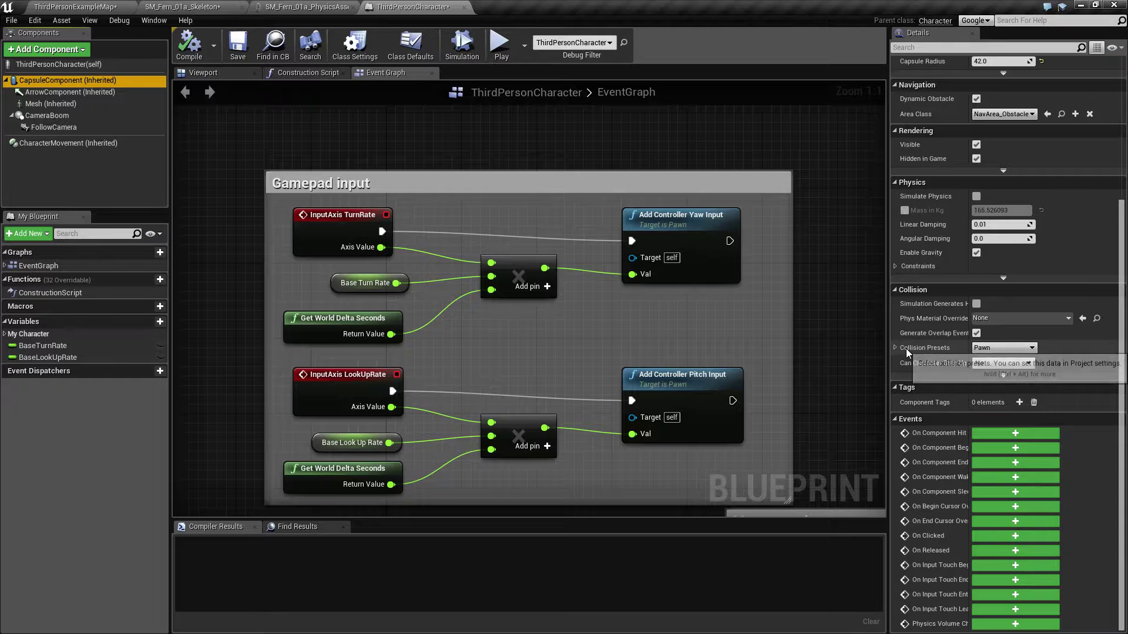
pyautogui.click(999, 349)
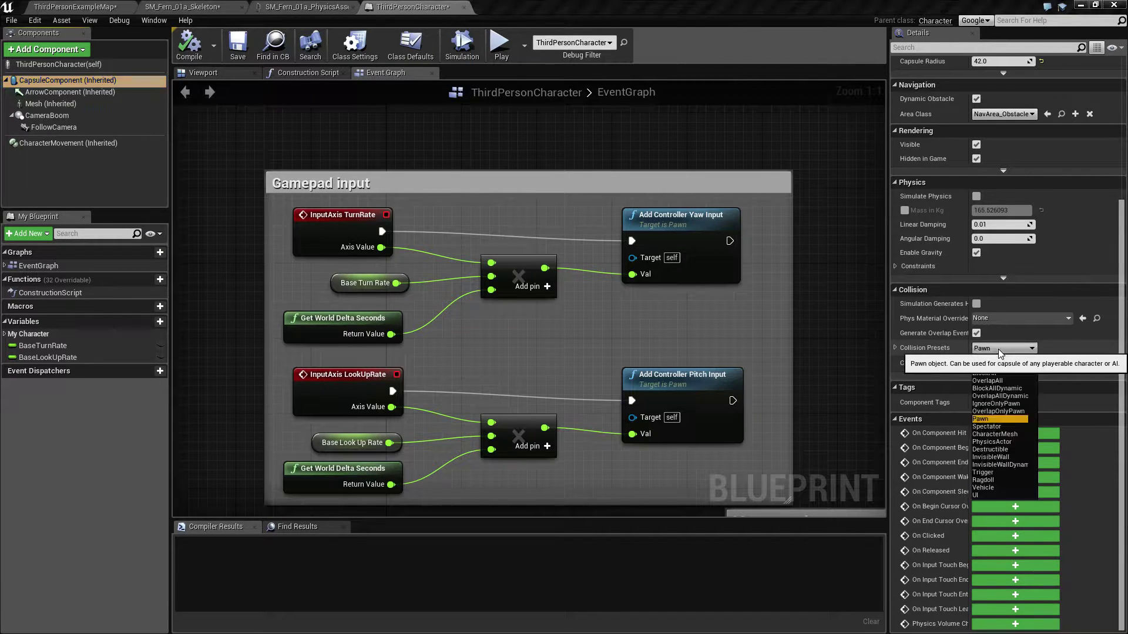
pyautogui.click(987, 362)
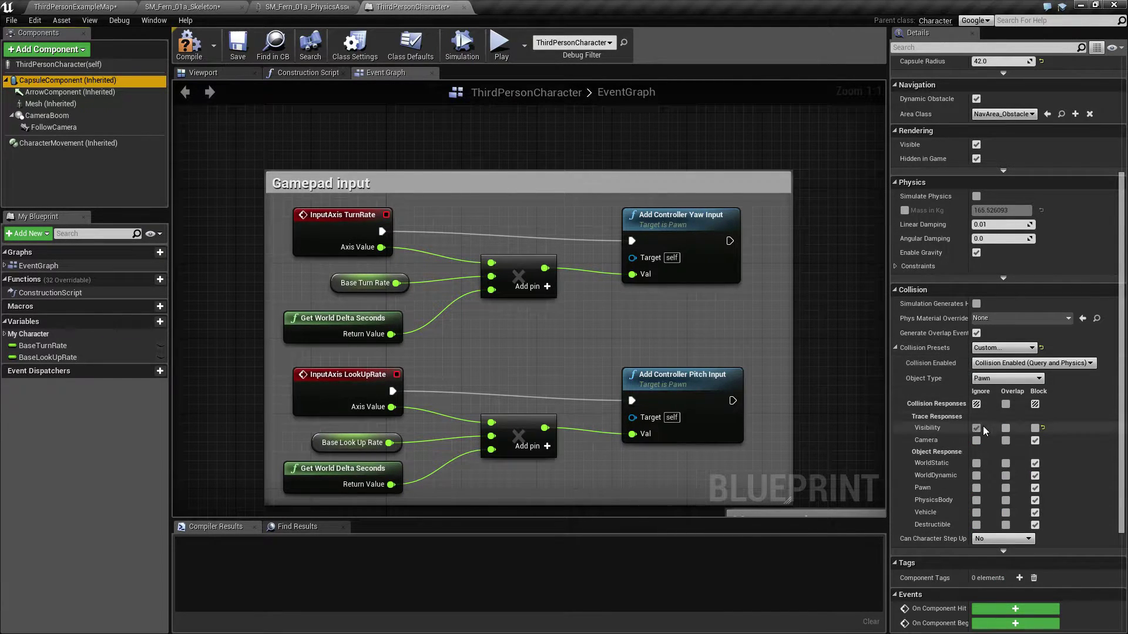
# Step: Set the CapsuleComponent's collision preset back to Pawn in the ThirdPersonCharacter blueprint
pyautogui.click(1035, 440)
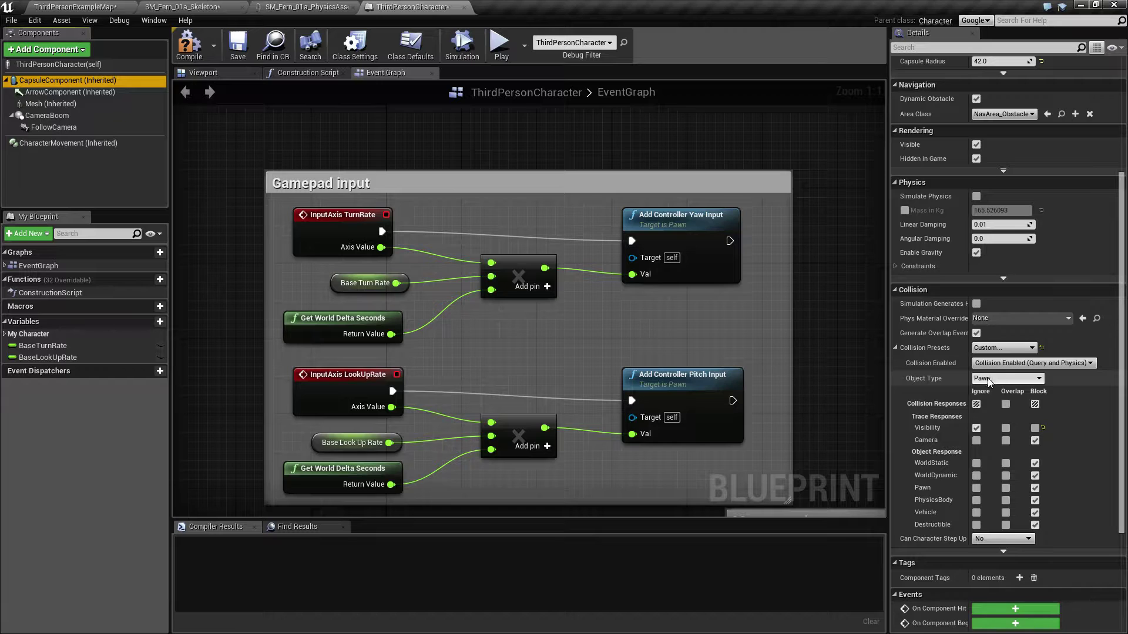
pyautogui.click(1000, 349)
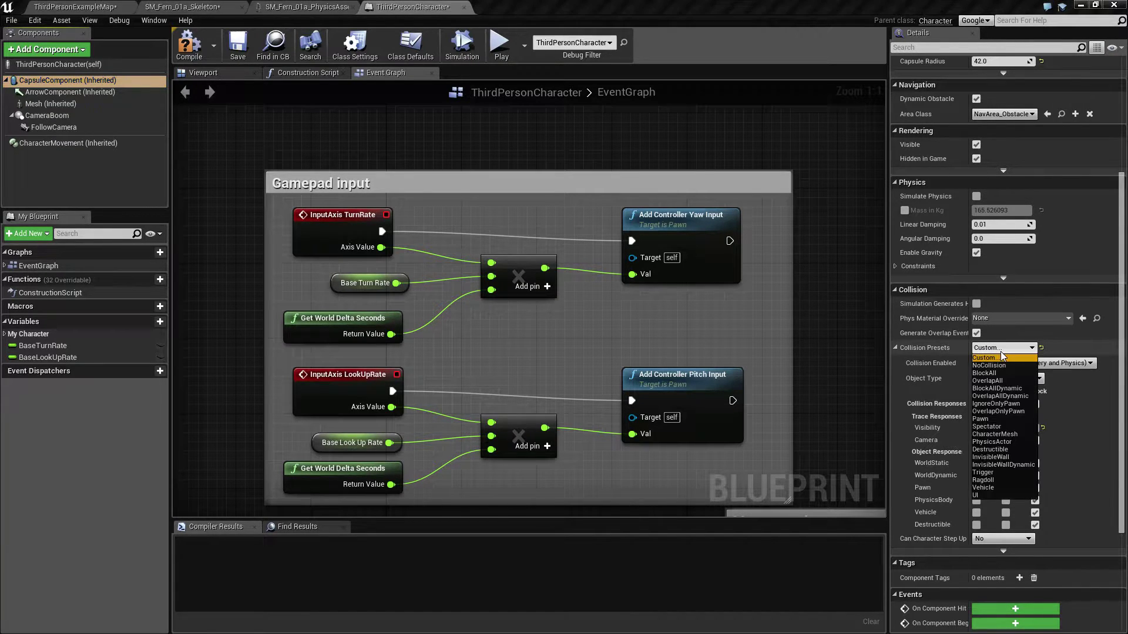
pyautogui.click(991, 420)
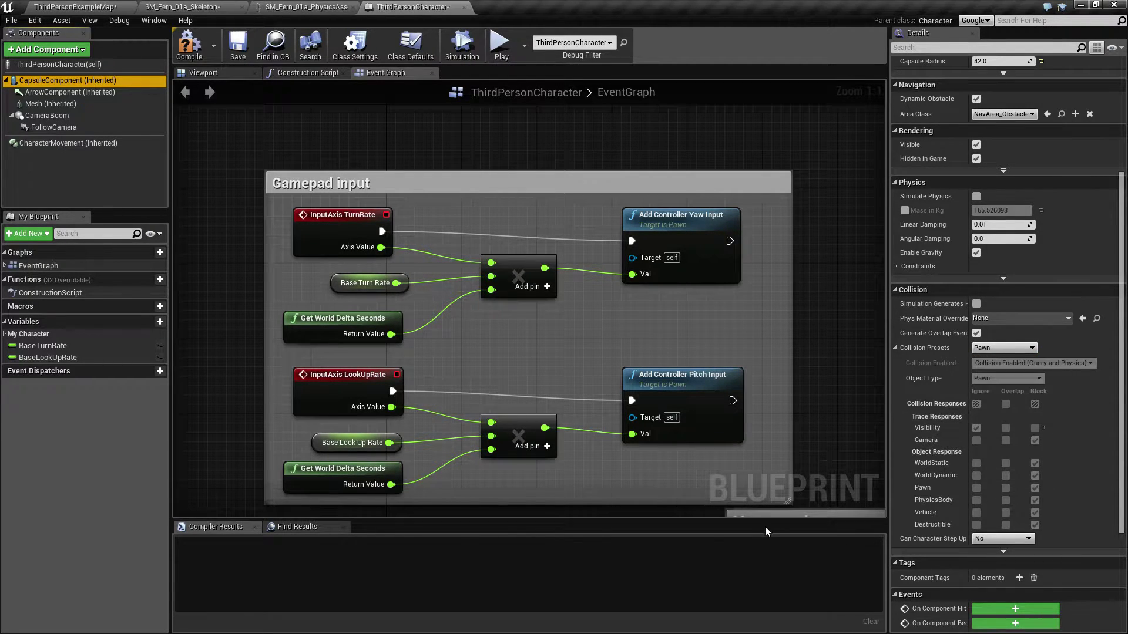
# Step: Return to the ThirdPersonExampleMap level and set the SM_Fern_01a actor's collision preset to Ragdoll
pyautogui.click(80, 9)
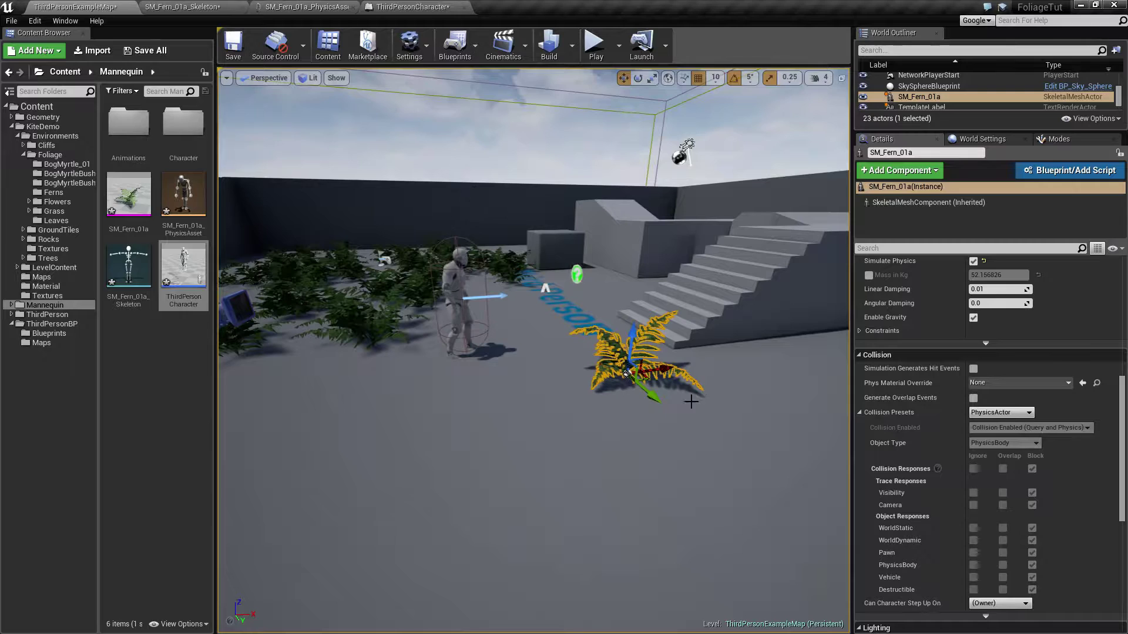
pyautogui.click(1007, 413)
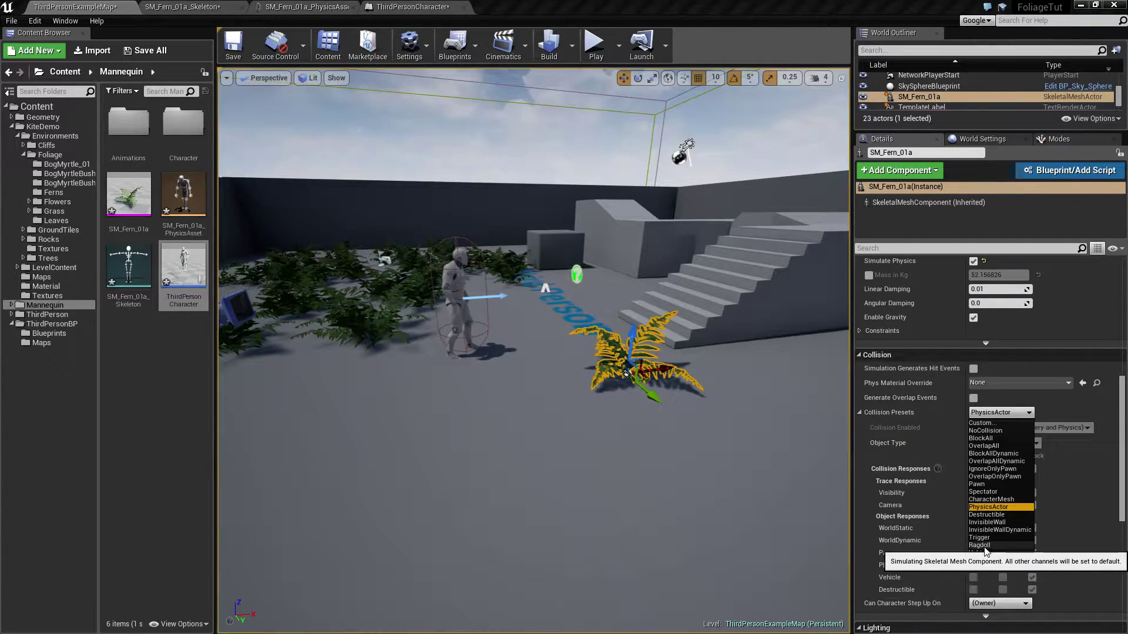
pyautogui.click(982, 546)
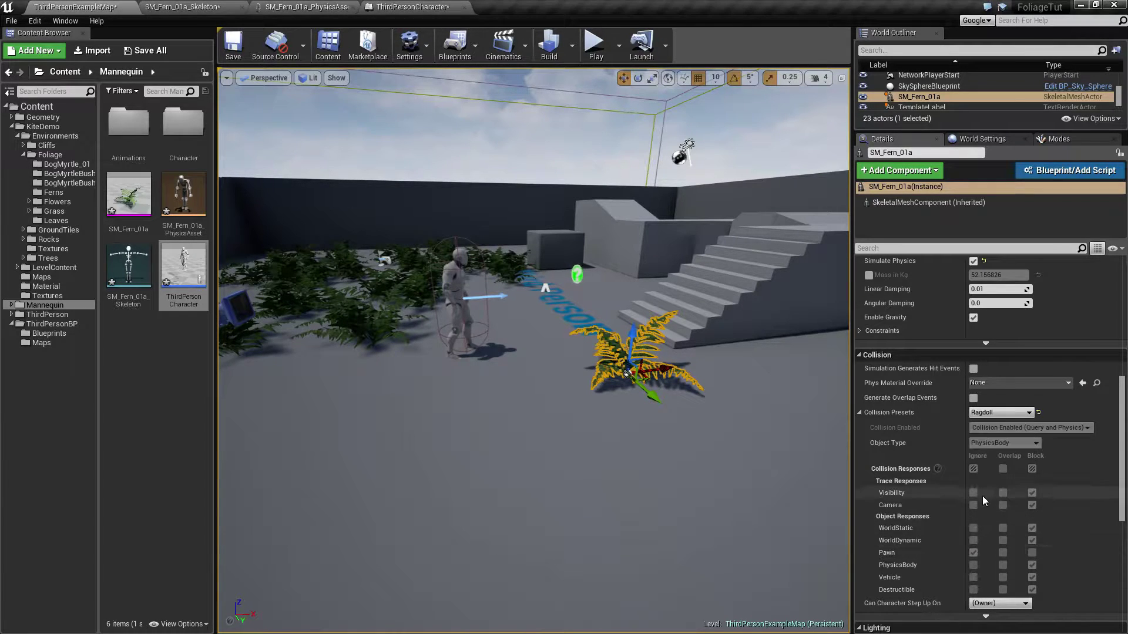
# Step: Switch the fern's collision preset to Custom to inspect the Ragdoll responses, and set it back to Ragdoll
pyautogui.click(980, 414)
pyautogui.click(980, 423)
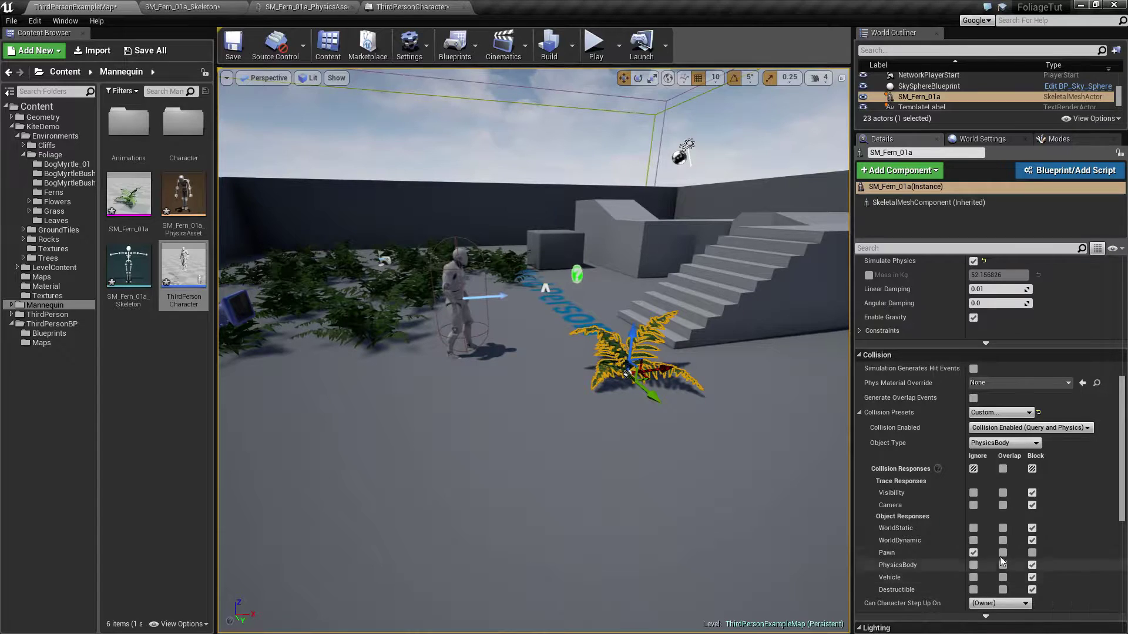
pyautogui.click(1033, 492)
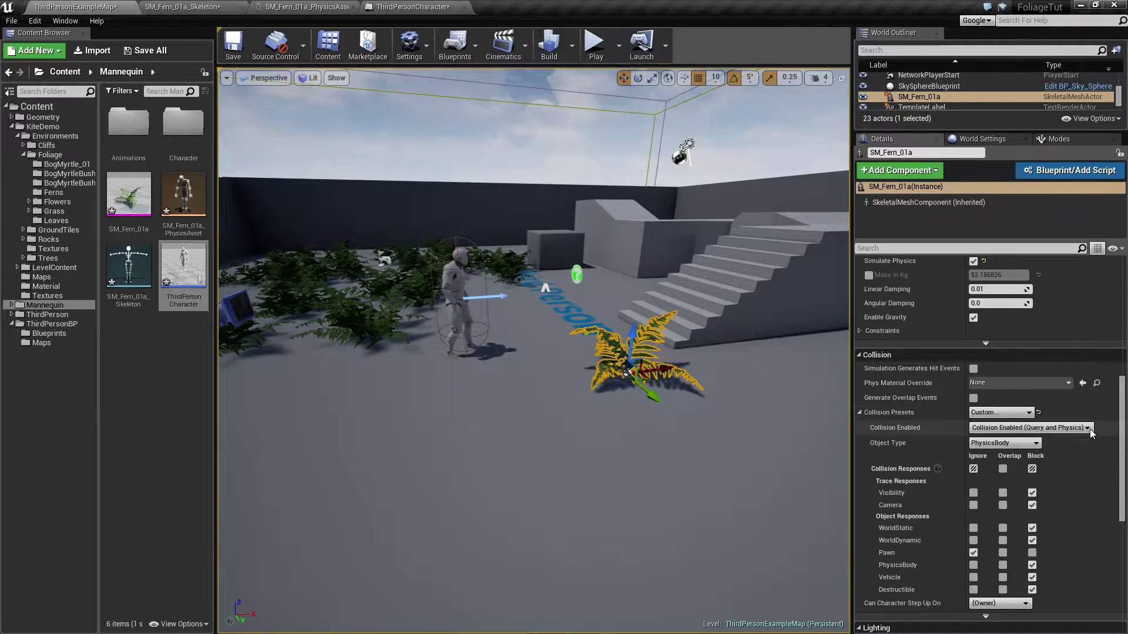
pyautogui.click(1001, 412)
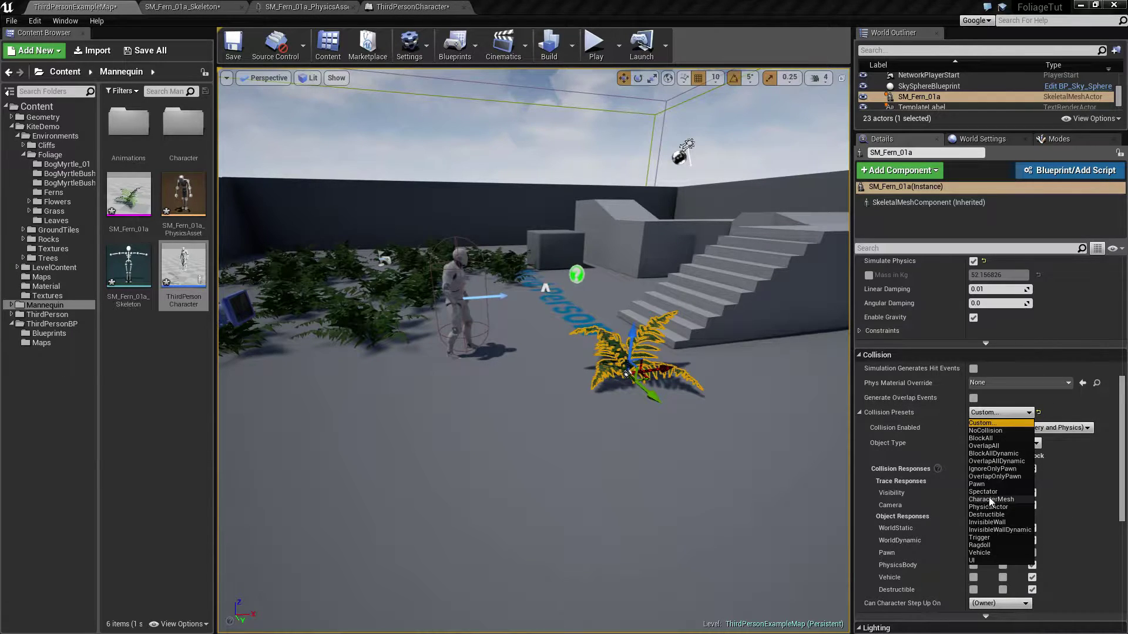
pyautogui.click(980, 545)
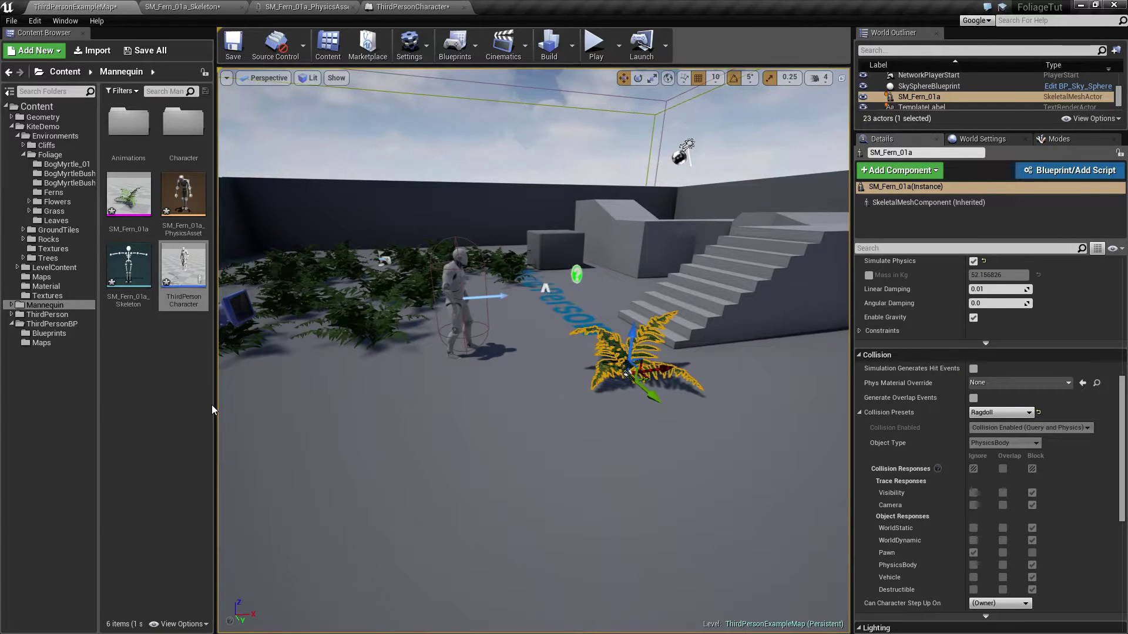
# Step: Play-test the level with the fern's Ragdoll preset, running the character through the fern and back, and end the session
pyautogui.click(595, 56)
pyautogui.press('w')
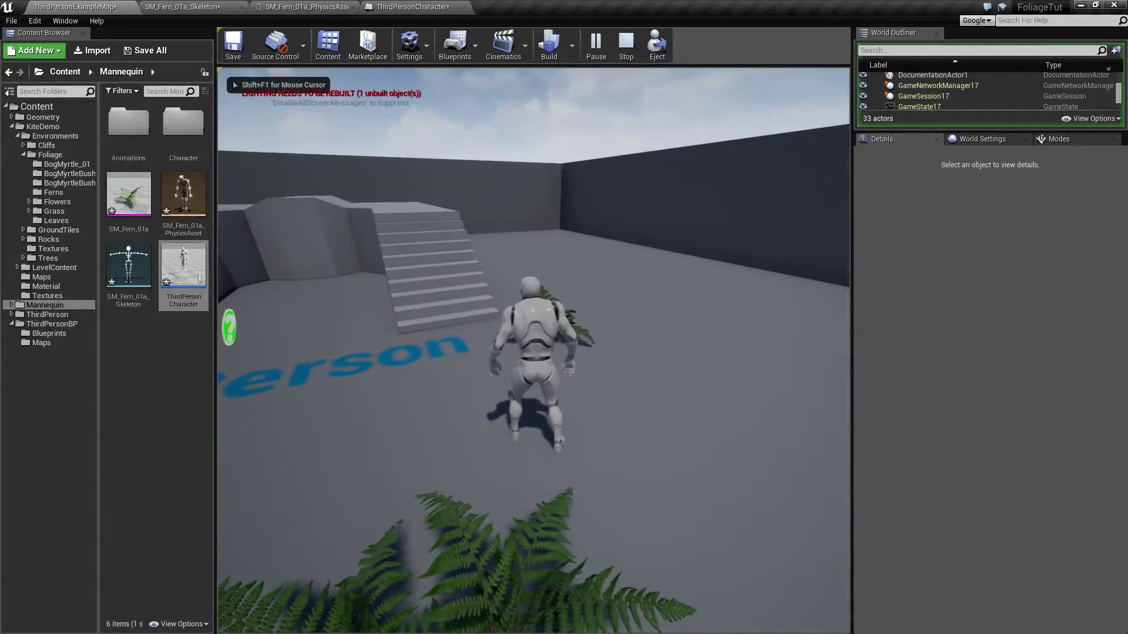
pyautogui.press('s')
pyautogui.press('w')
pyautogui.press('Escape')
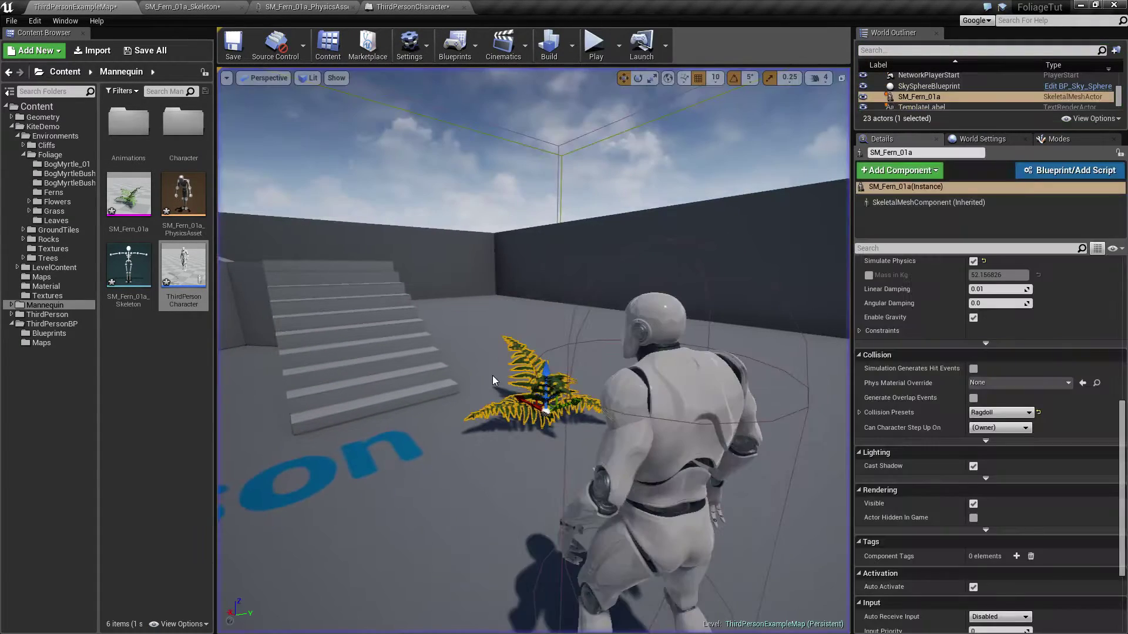
# Step: Open the ThirdPersonCharacter blueprint and set the Mesh component's collision preset to Custom to inspect its object responses
pyautogui.doubleClick(184, 265)
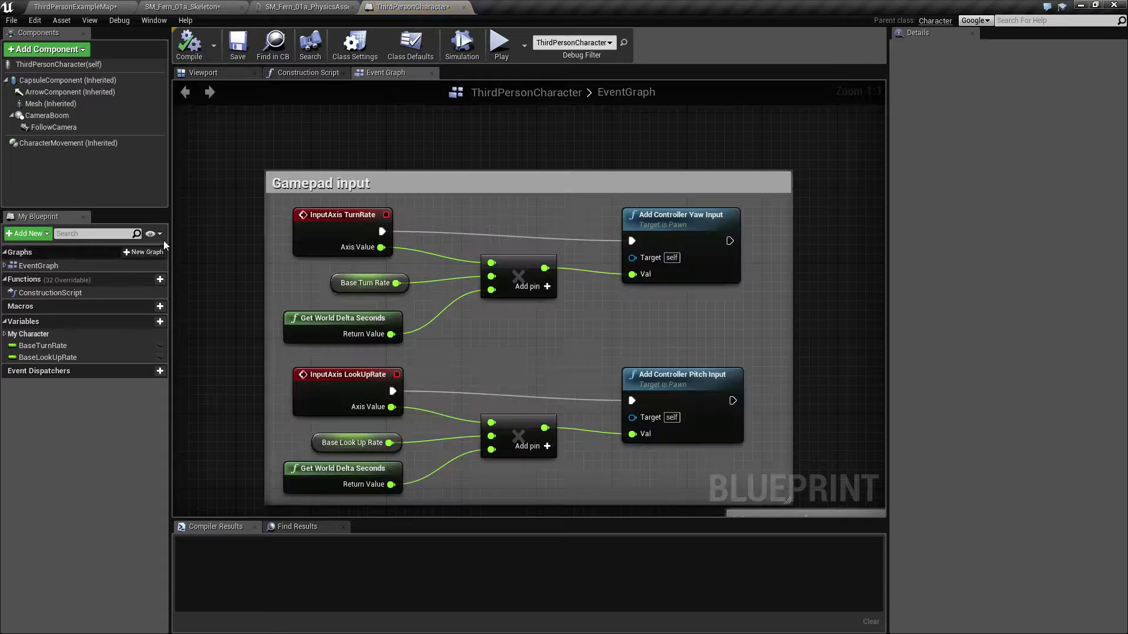
pyautogui.click(47, 103)
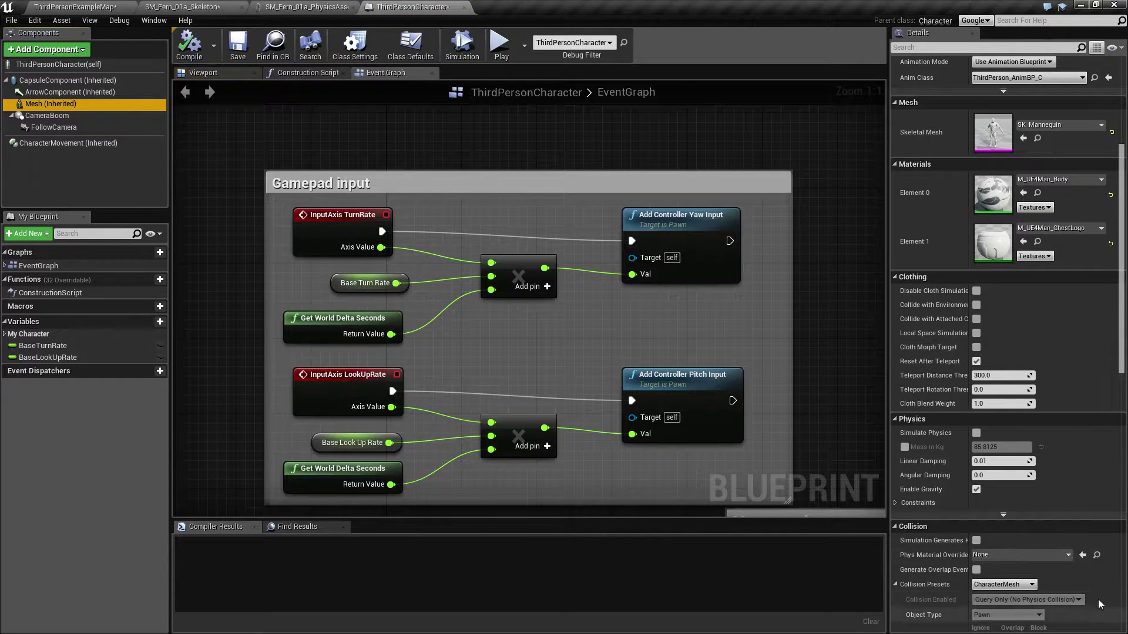
pyautogui.scroll(-3, 1014, 521)
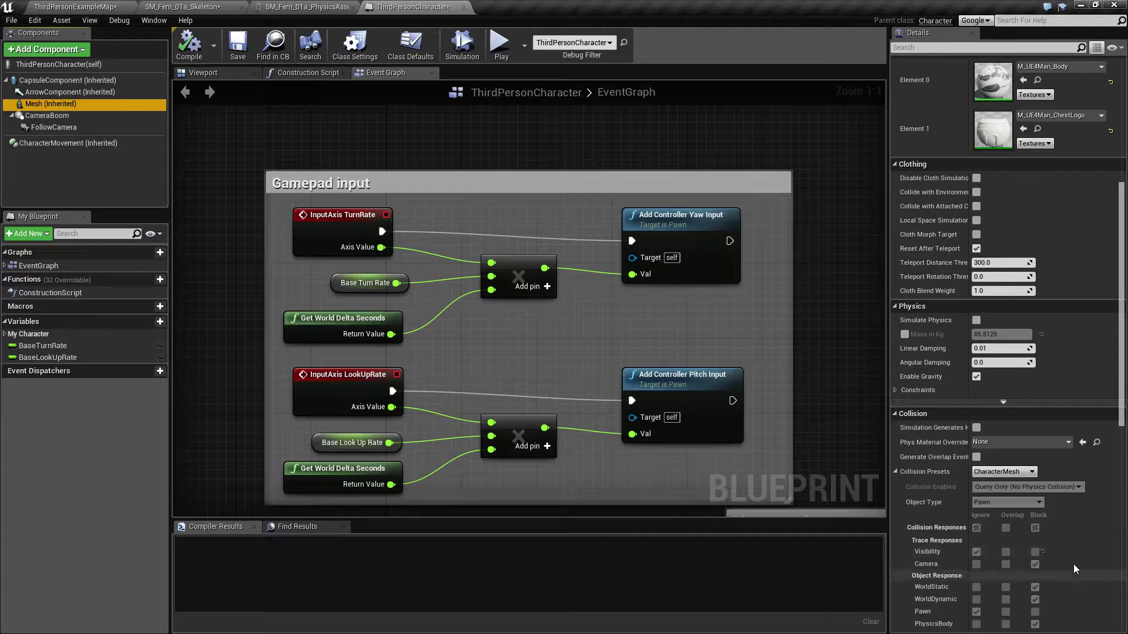
pyautogui.click(992, 474)
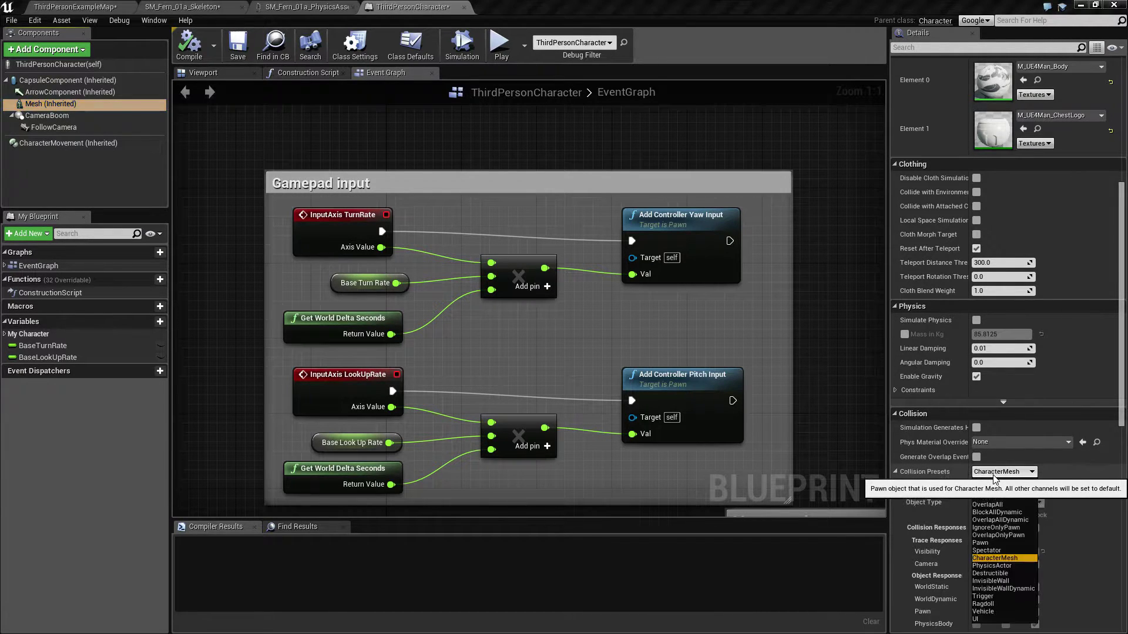
pyautogui.click(983, 483)
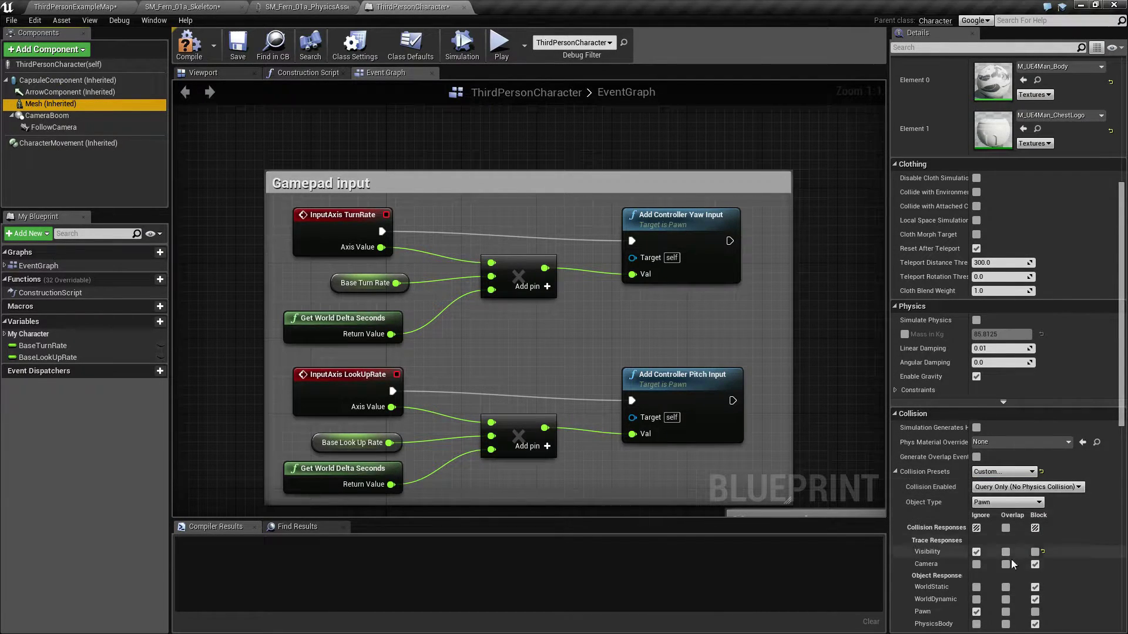
pyautogui.scroll(-2, 891, 555)
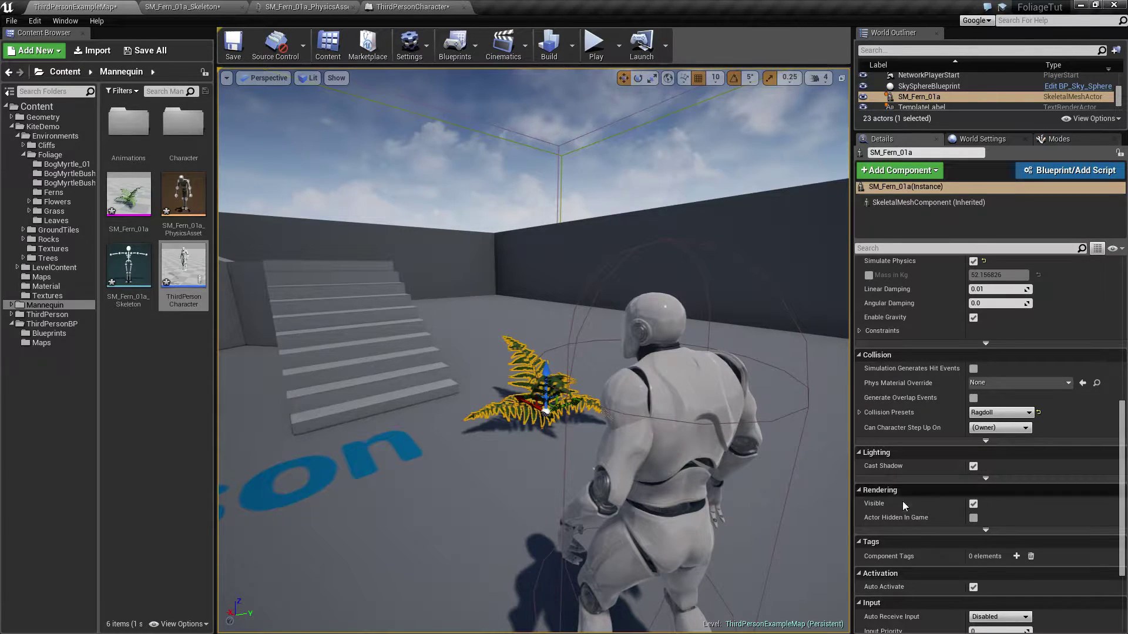
# Step: Compare the fern's collision responses in the level by switching its preset to Custom, and restore Ragdoll
pyautogui.click(998, 414)
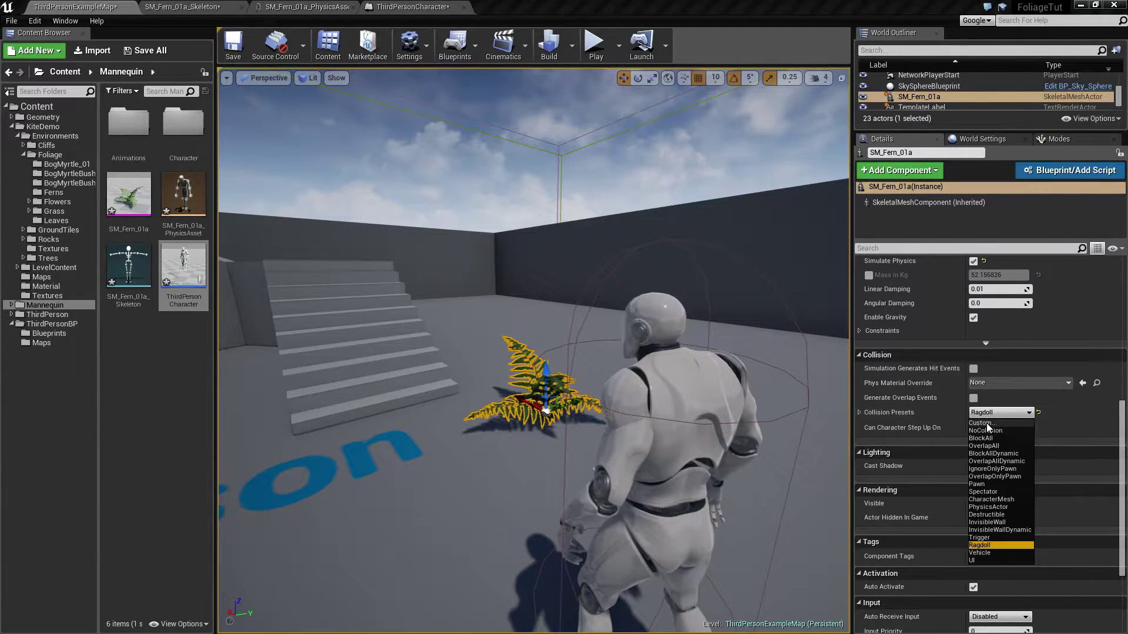
pyautogui.click(988, 424)
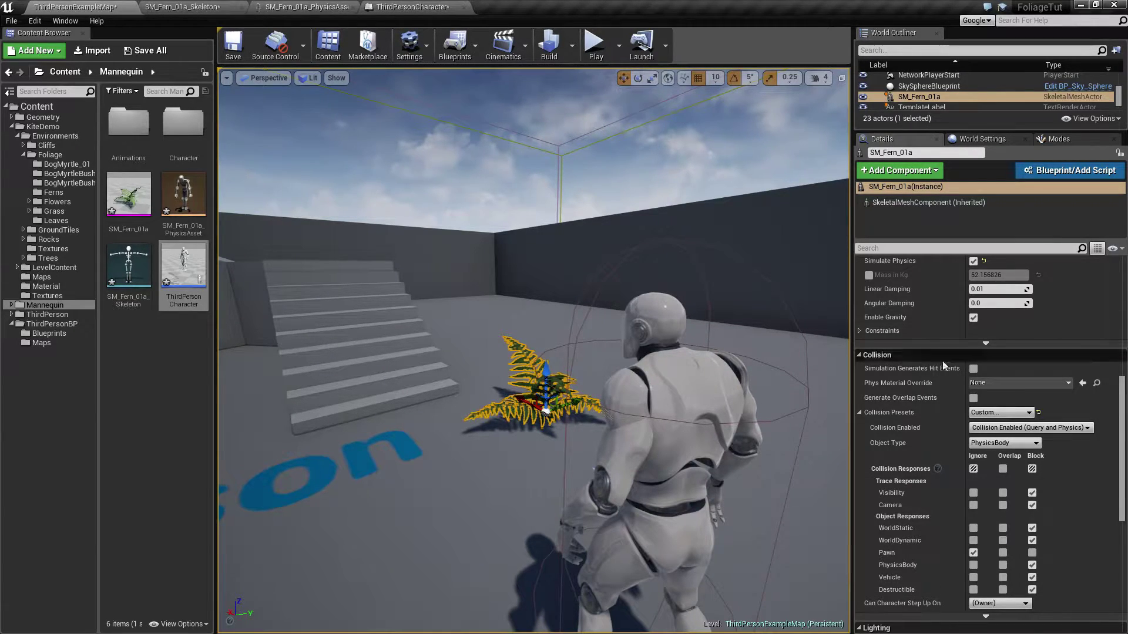
pyautogui.click(987, 413)
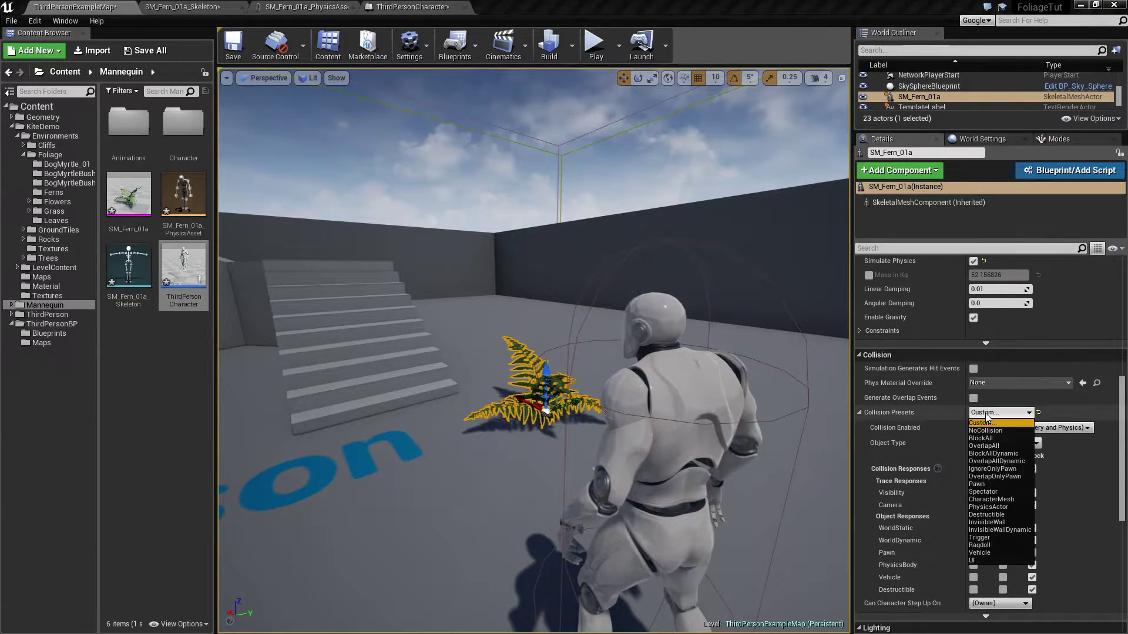
pyautogui.click(979, 545)
# Step: Set the Mesh component's collision preset to Ragdoll in the ThirdPersonCharacter blueprint
pyautogui.click(409, 8)
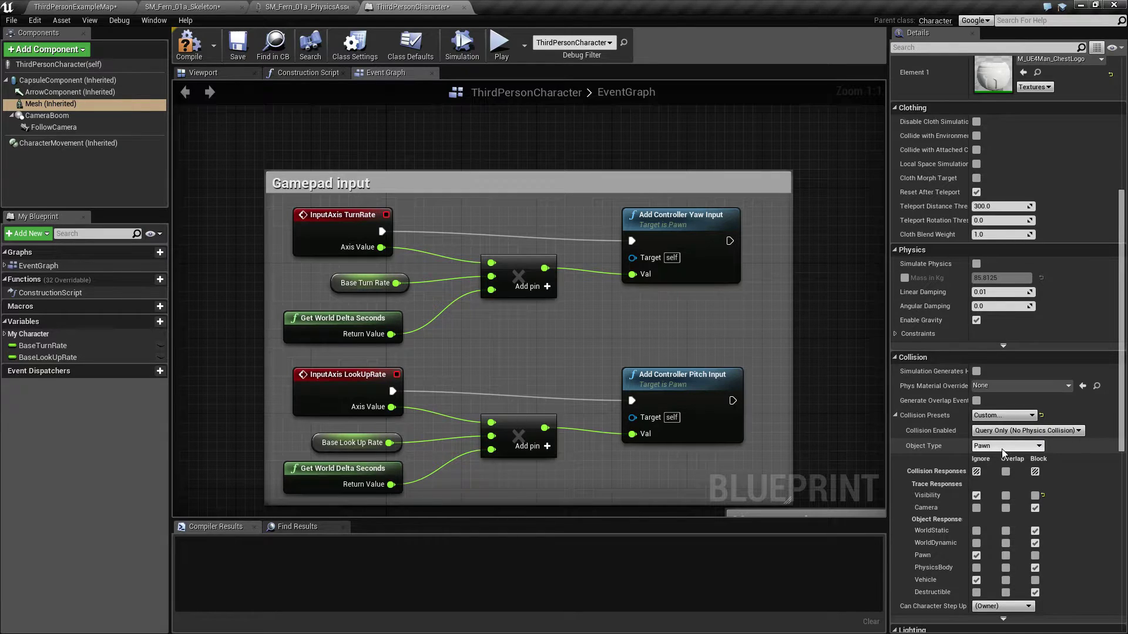
pyautogui.click(992, 418)
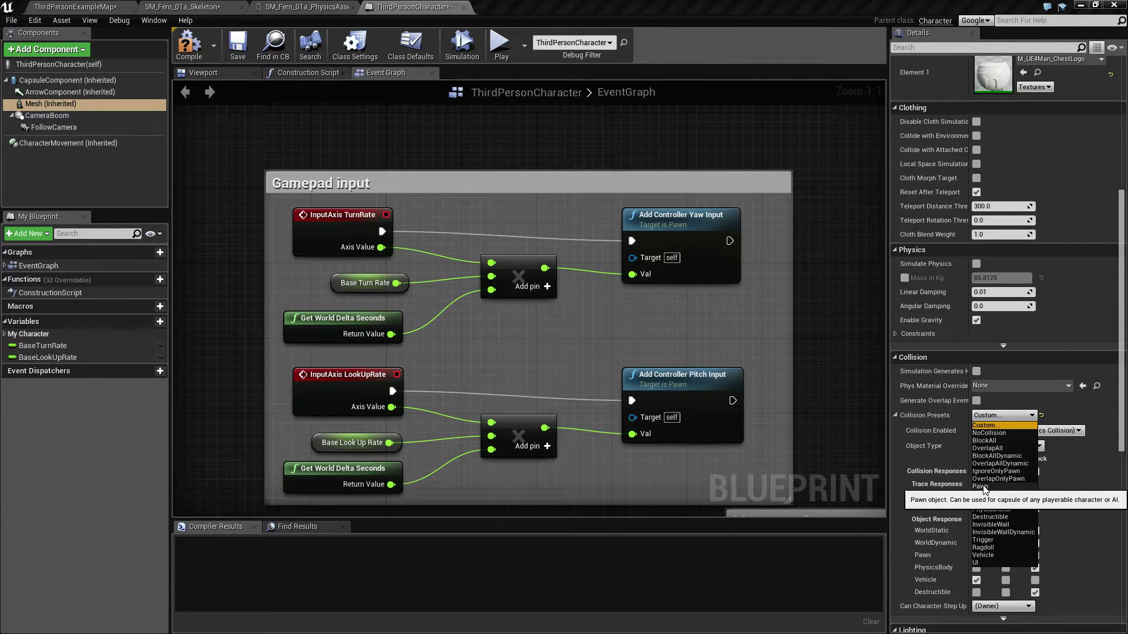
pyautogui.click(993, 548)
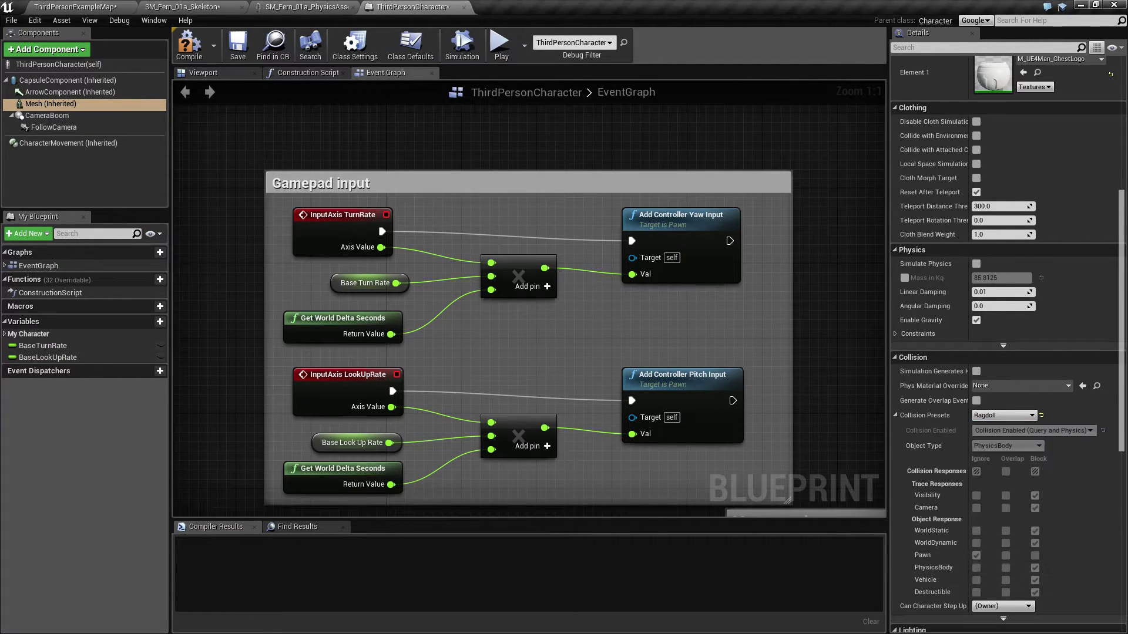
# Step: Switch the character Mesh's collision preset to Custom to review its responses, and set it back to Ragdoll
pyautogui.click(984, 415)
pyautogui.click(985, 426)
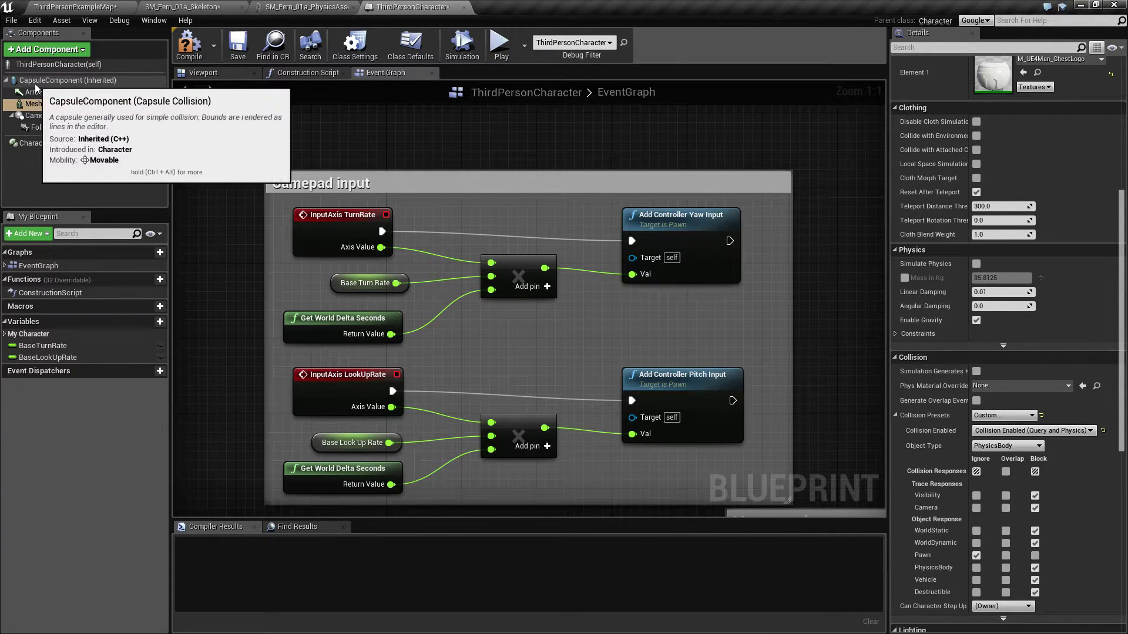
pyautogui.click(1000, 415)
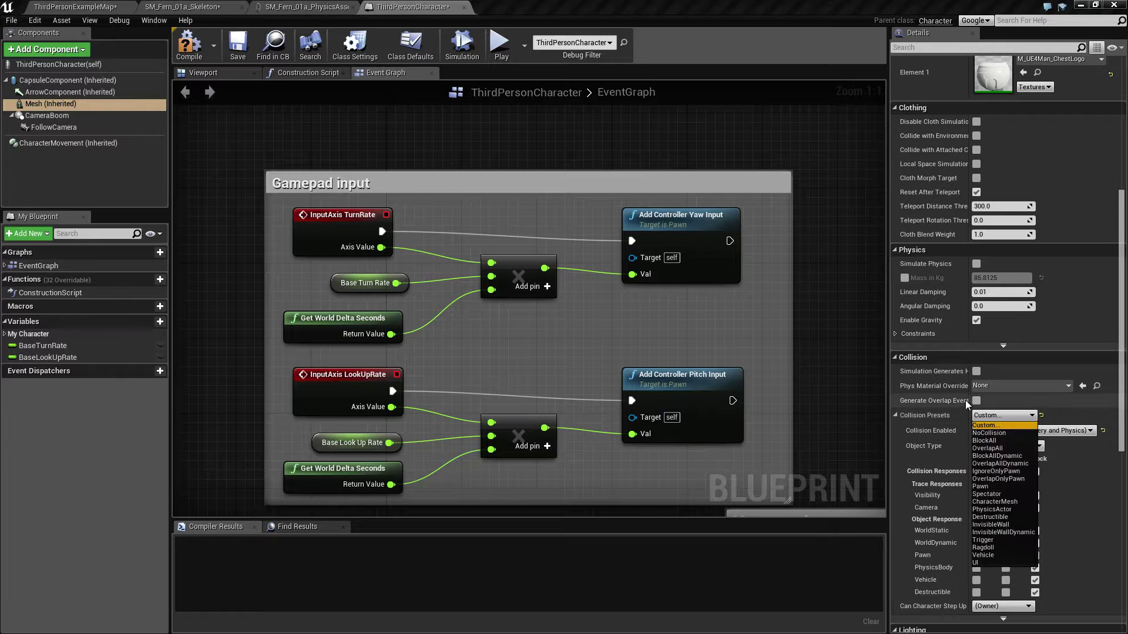
pyautogui.click(991, 547)
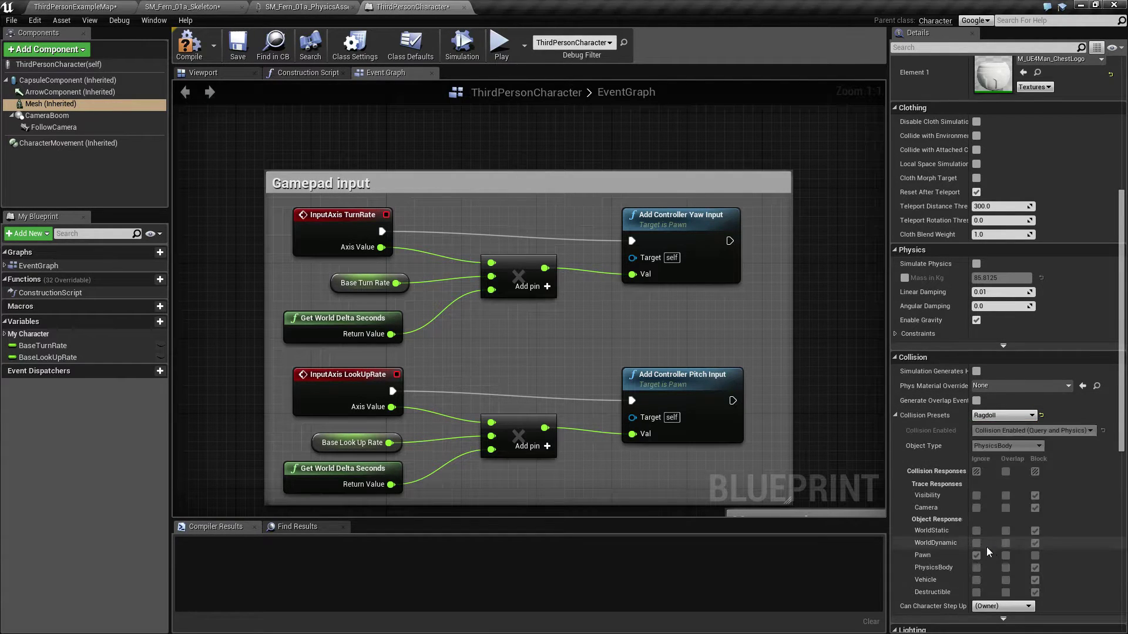
# Step: Play the ThirdPersonExampleMap level and walk the character back and forth through the skeletal-mesh fern to test its physics reaction
pyautogui.click(88, 6)
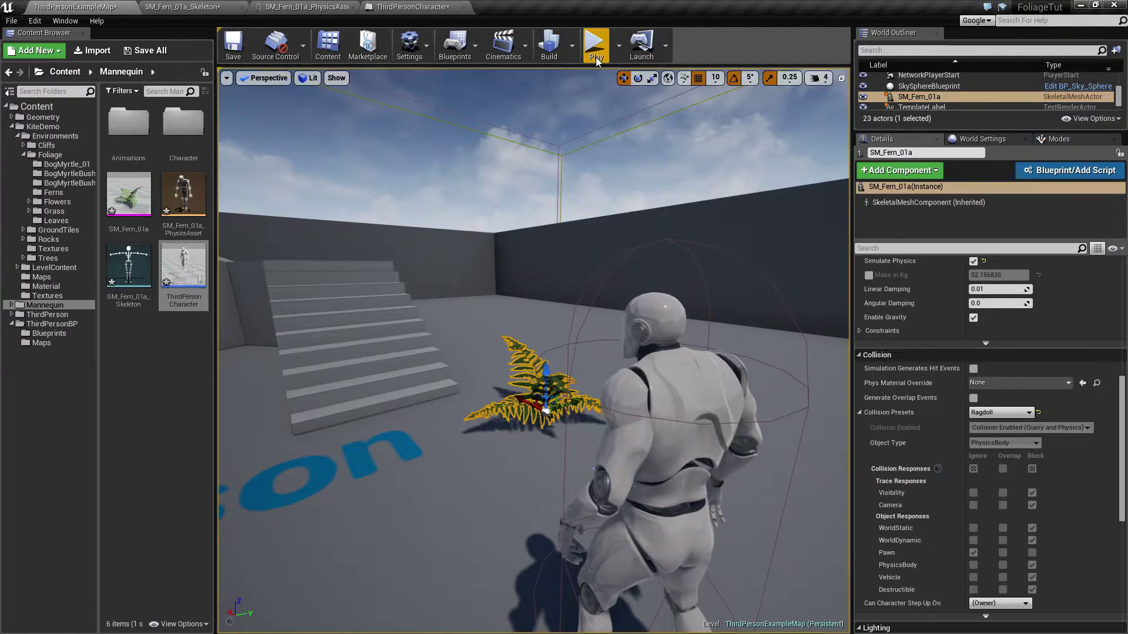
pyautogui.click(595, 47)
pyautogui.click(568, 372)
pyautogui.press('w')
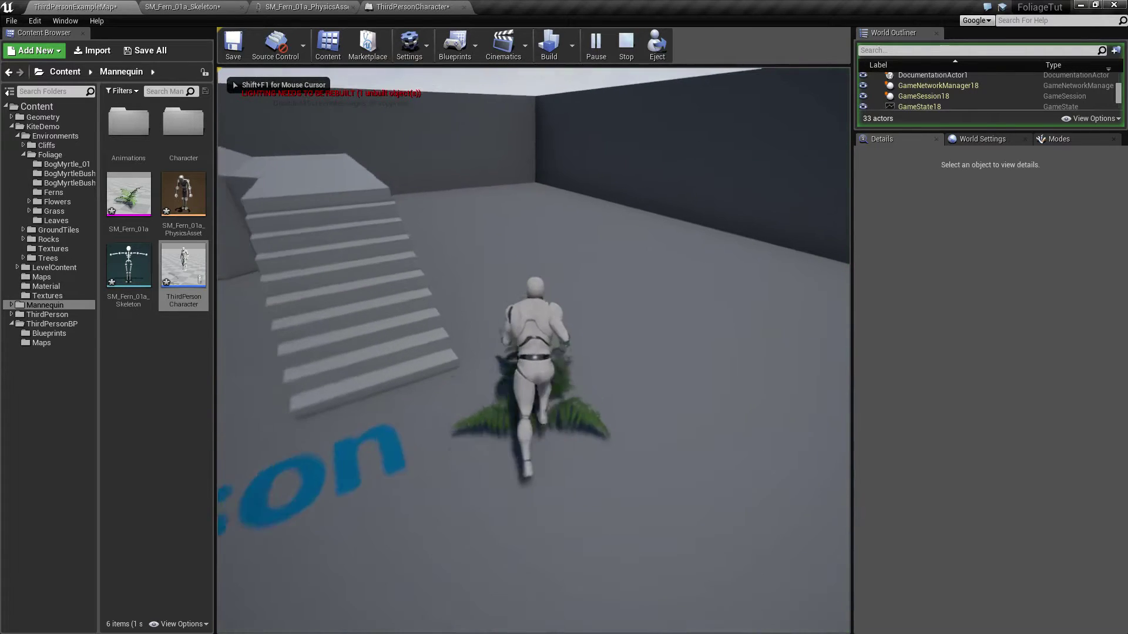
pyautogui.press('s')
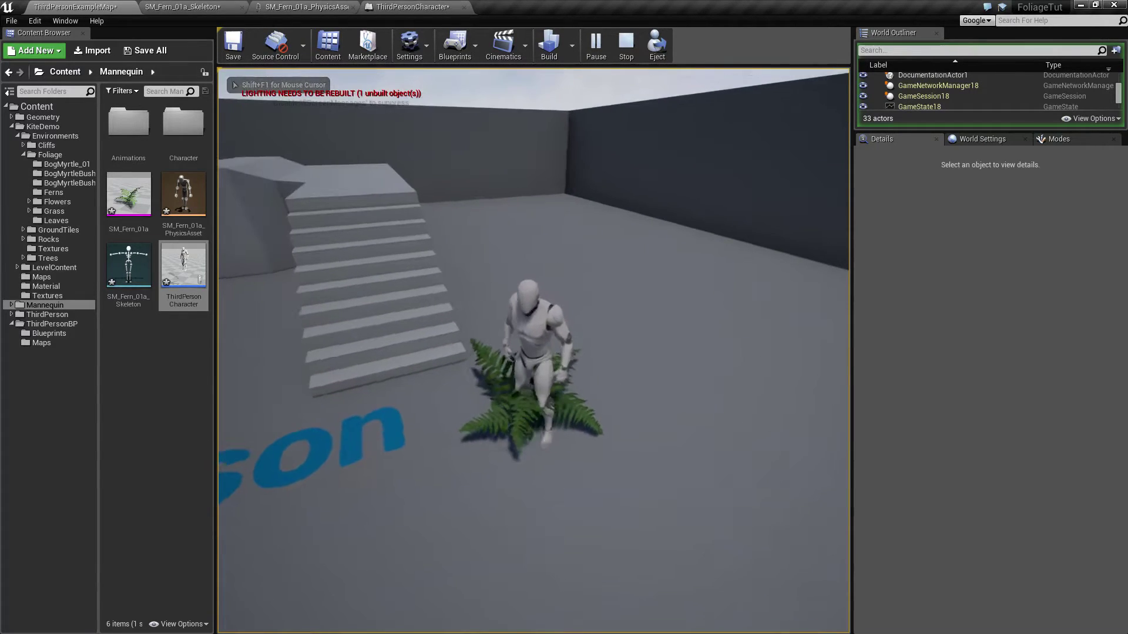
pyautogui.press('a')
pyautogui.press('d')
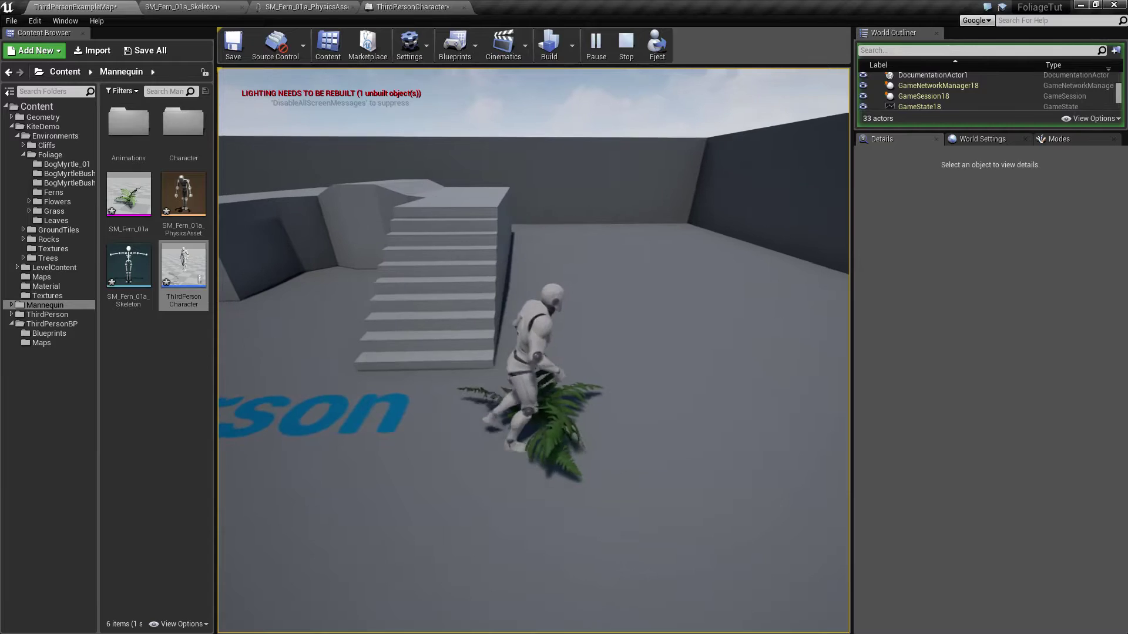
pyautogui.press('s')
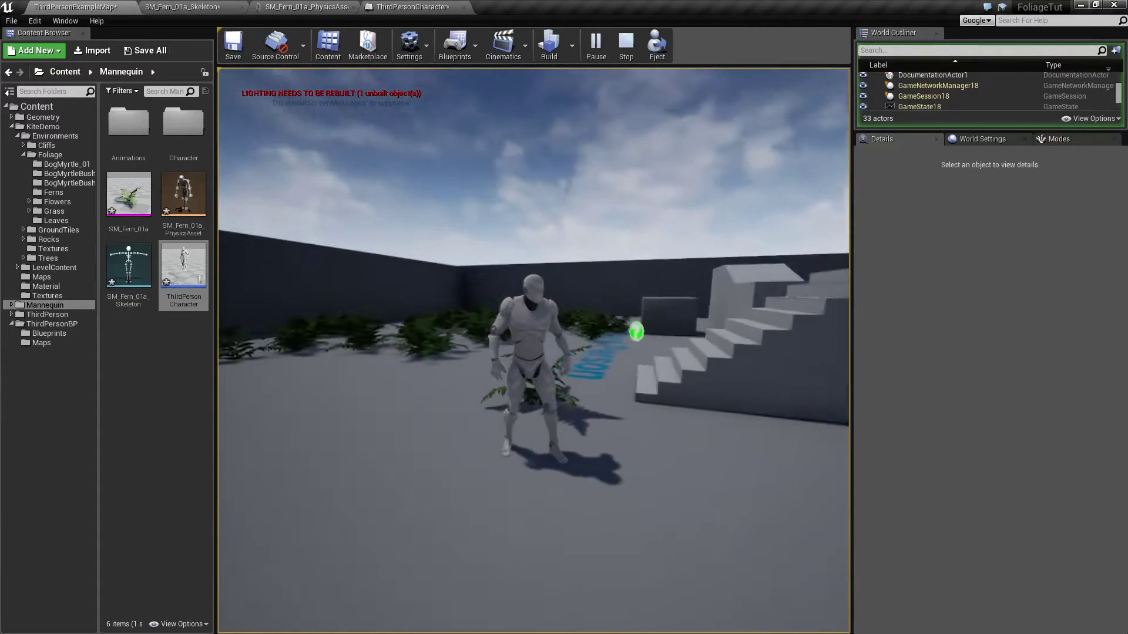
pyautogui.press('w')
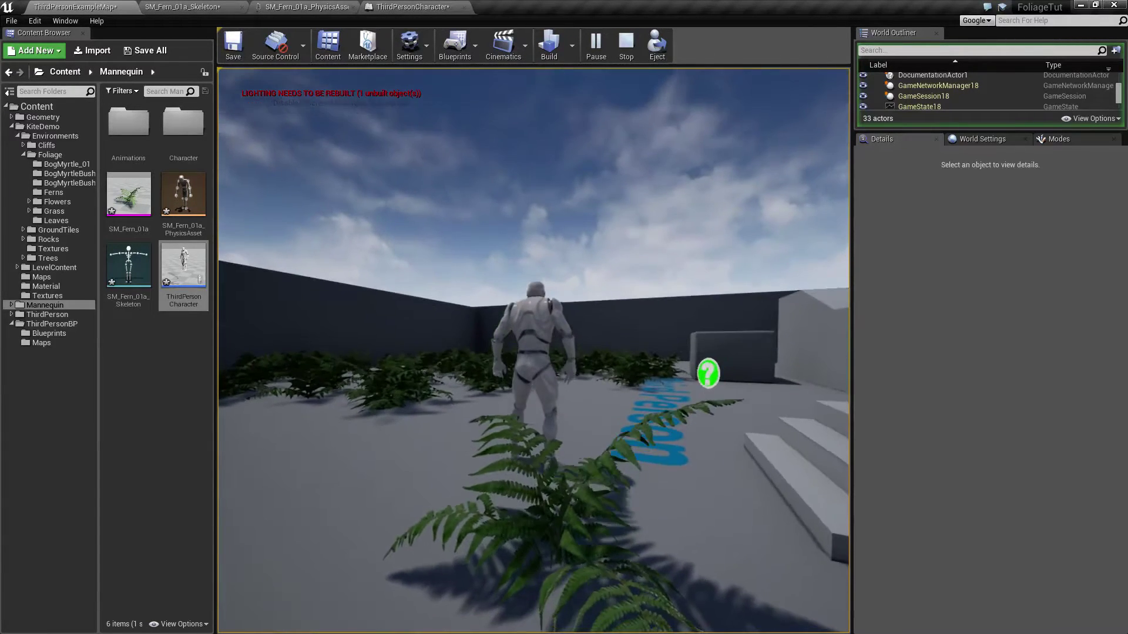
pyautogui.press('s')
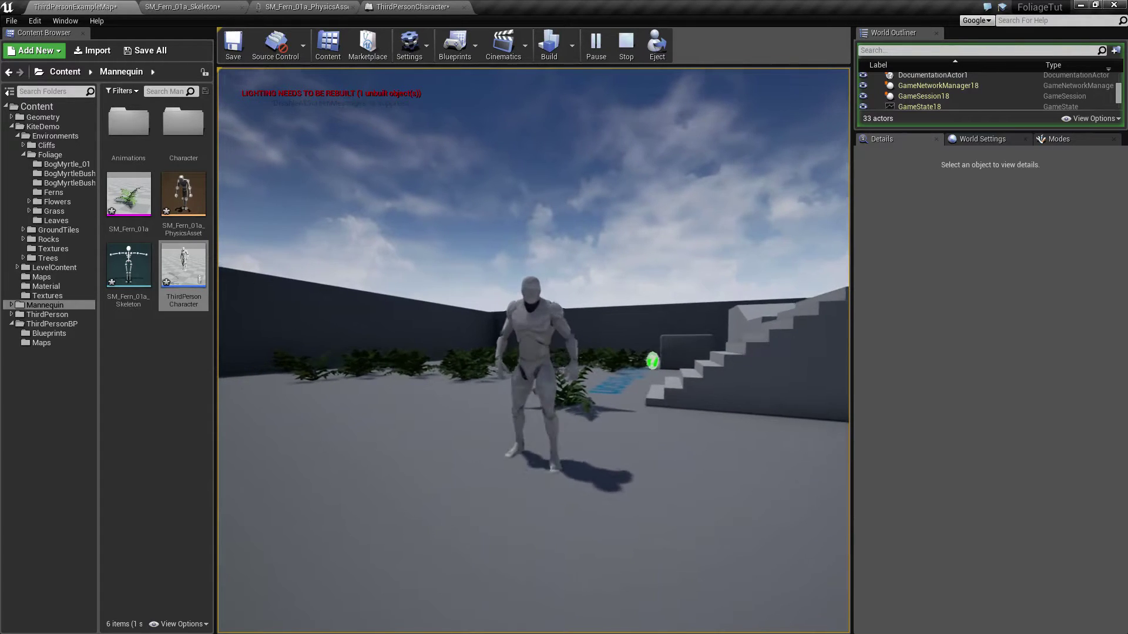
pyautogui.press('w')
pyautogui.press('s')
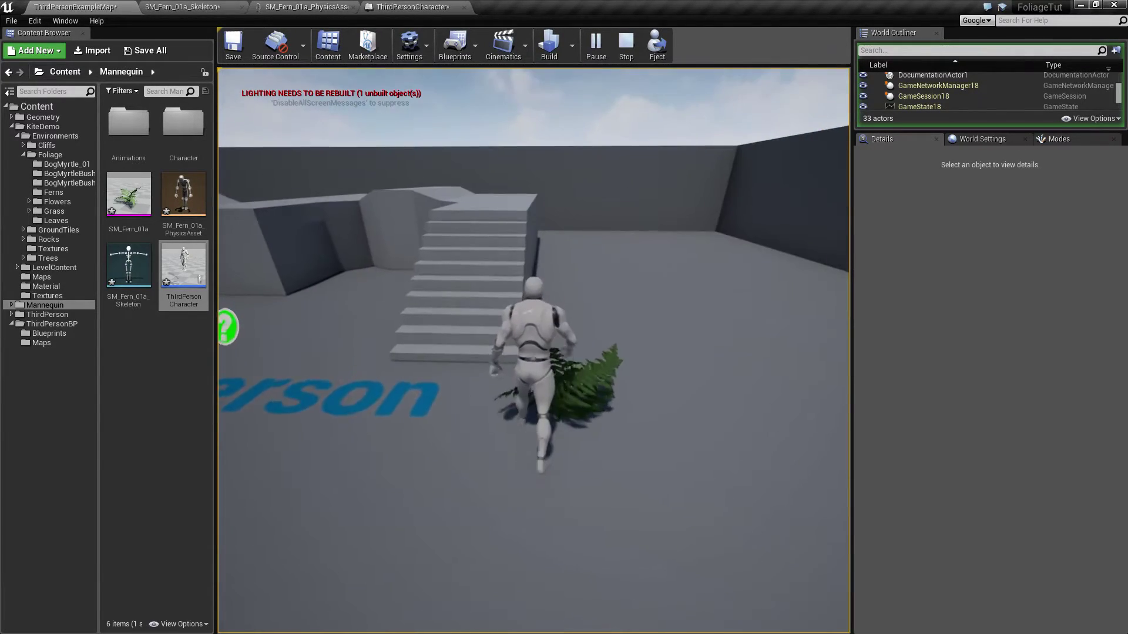
pyautogui.press('w')
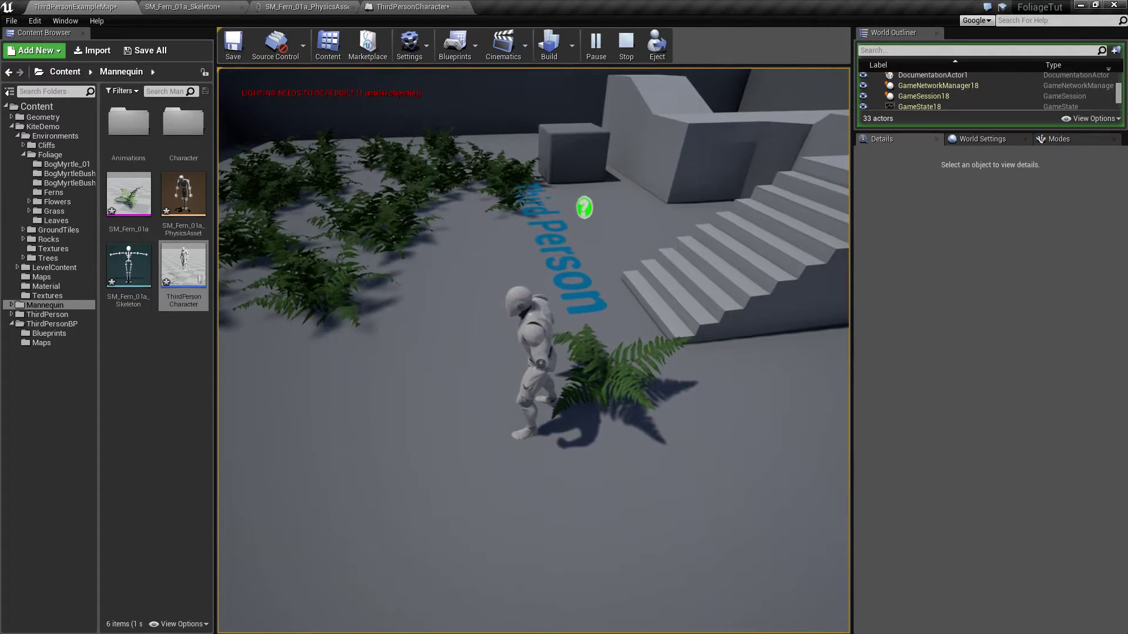
pyautogui.press('d')
pyautogui.press('w')
pyautogui.press('w')
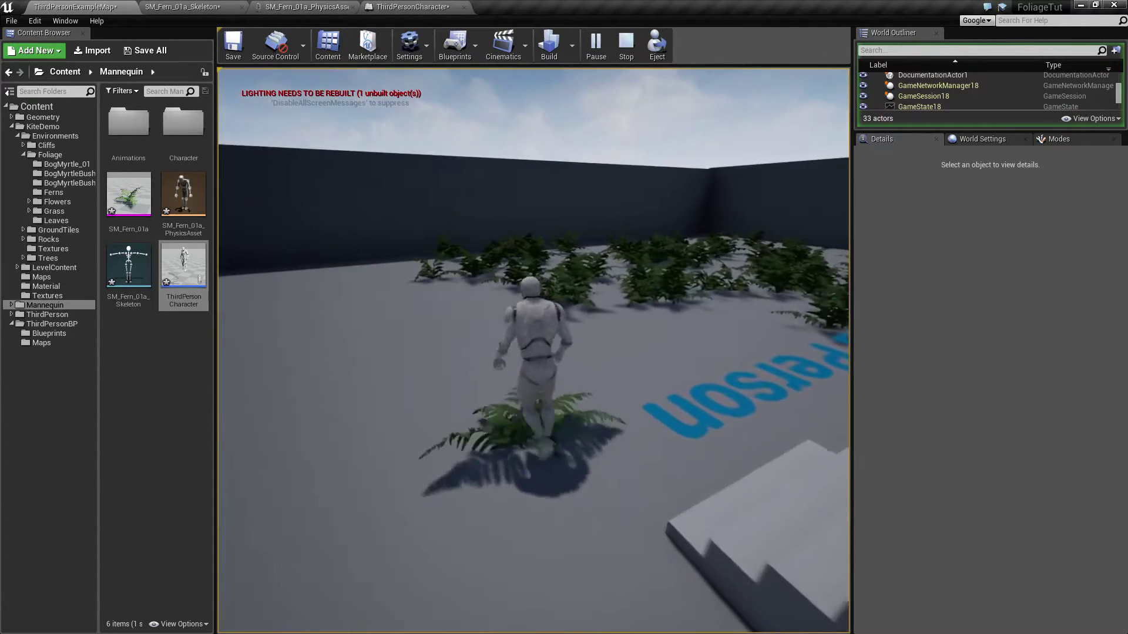
pyautogui.press('d')
pyautogui.press('w')
pyautogui.press('a')
pyautogui.press('d')
pyautogui.press('a')
pyautogui.press('s')
pyautogui.press('w')
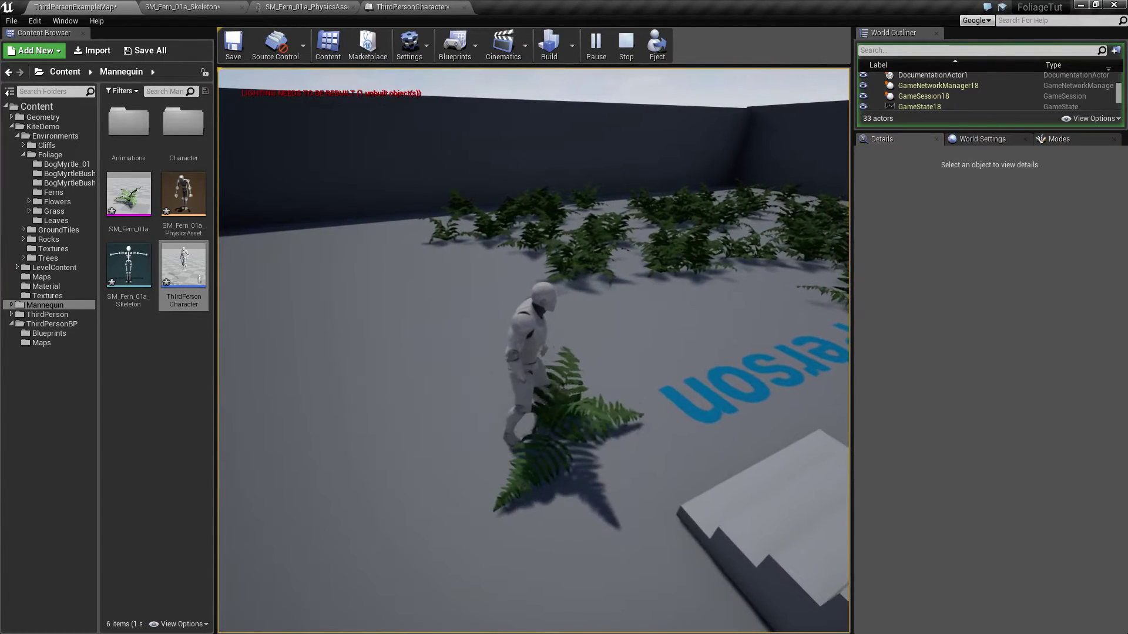
pyautogui.press('d')
pyautogui.press('s')
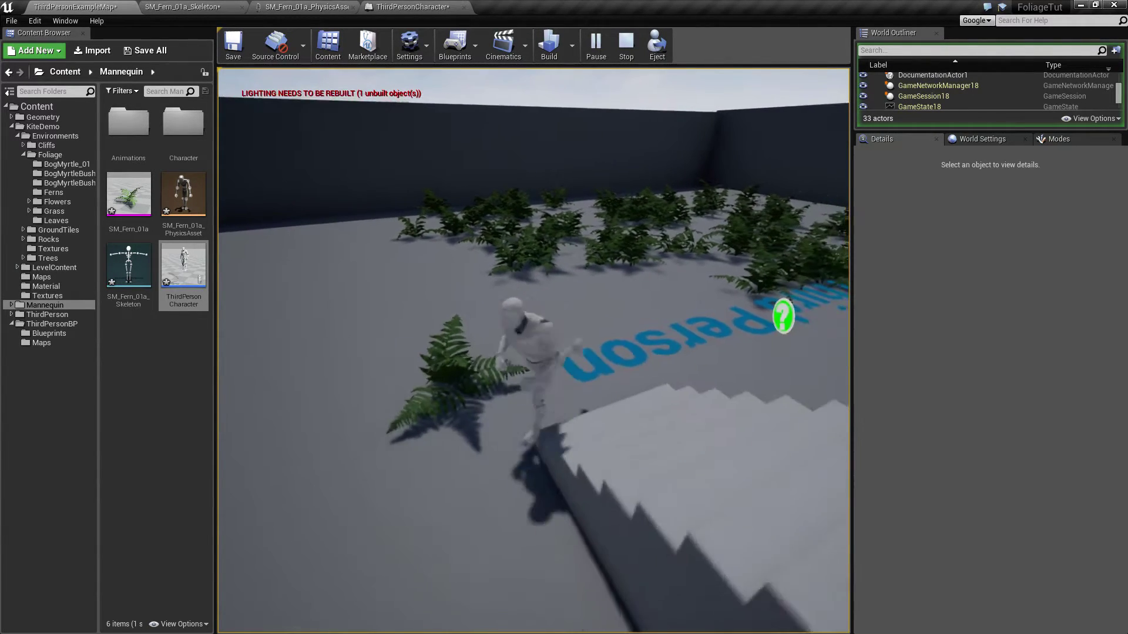
pyautogui.press('a')
pyautogui.press('d')
pyautogui.press('w')
pyautogui.press('a')
pyautogui.press('s')
pyautogui.press('d')
pyautogui.press('w')
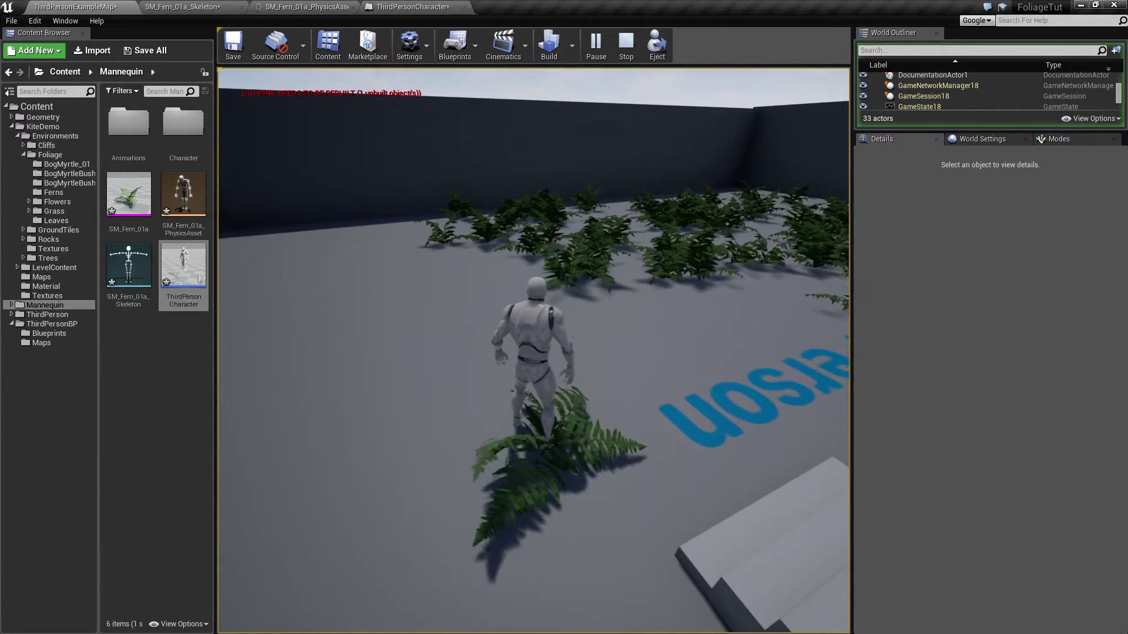
pyautogui.press('a')
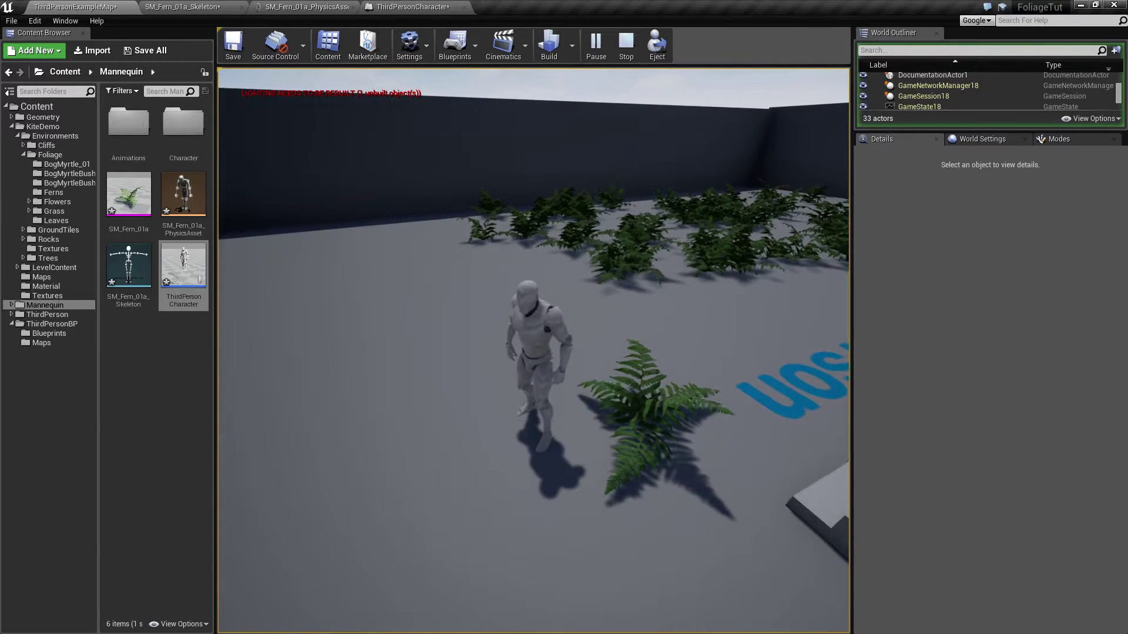
# Step: Run and jump the character through the painted foliage ferns to compare their behaviour, and end the play session
pyautogui.press('w')
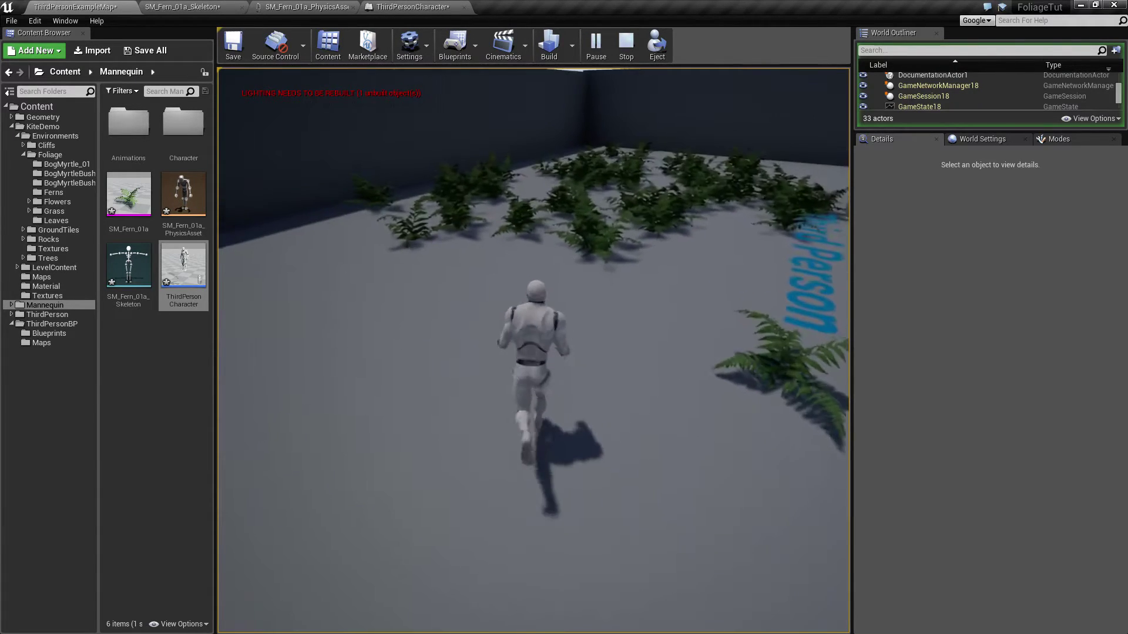
pyautogui.press('w')
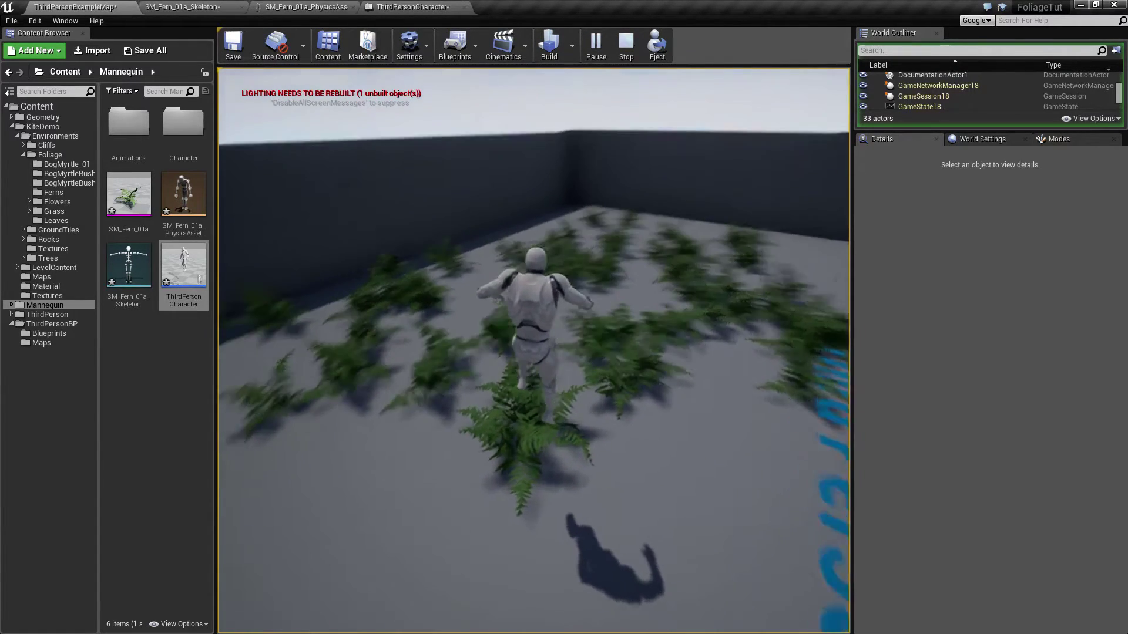
pyautogui.press('w')
pyautogui.press('space')
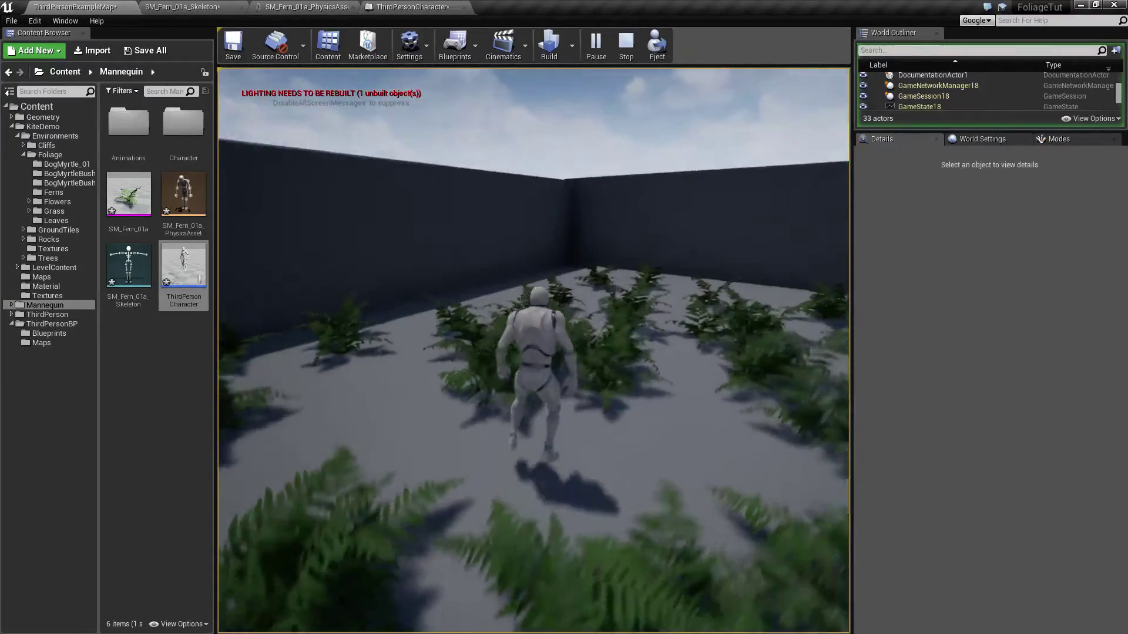
pyautogui.press('space')
pyautogui.press('w')
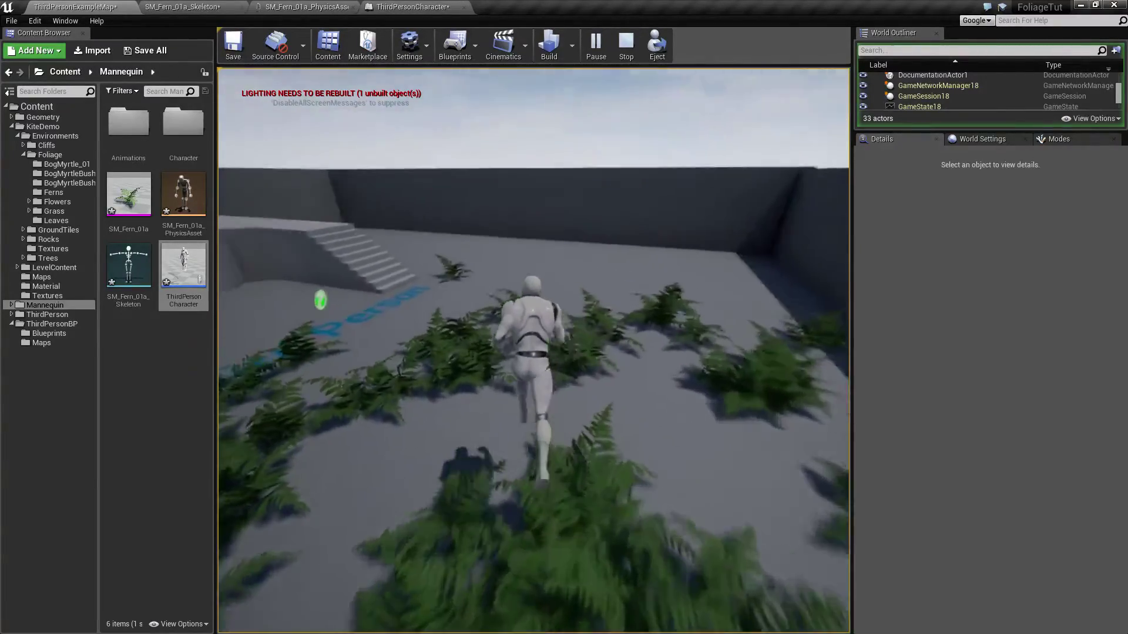
pyautogui.press('w')
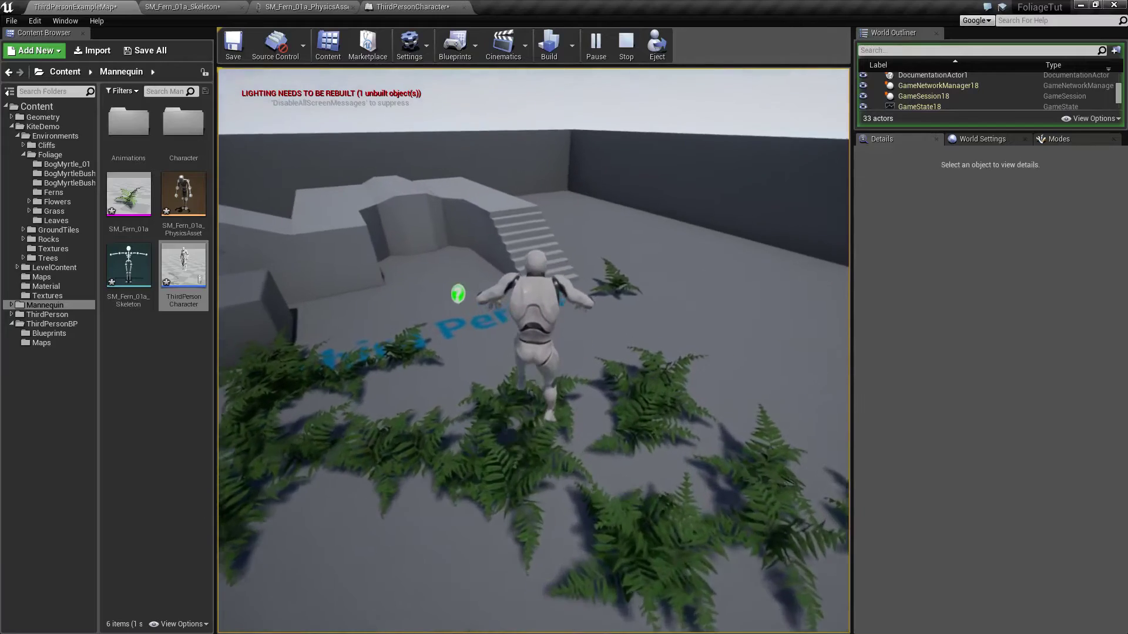
pyautogui.press('space')
pyautogui.press('w')
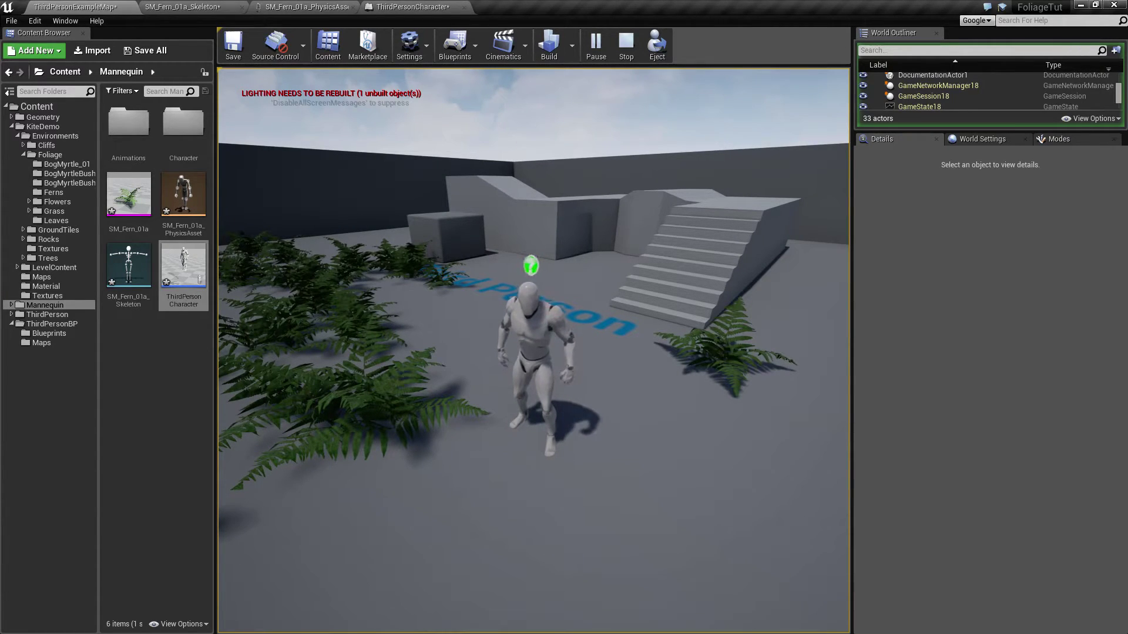
pyautogui.press('Escape')
# Step: Select the SM_Fern_01a skeletal mesh actor and convert it into a blueprint named SM_Fern_01a_Blueprint in the Mannequin folder
pyautogui.moveTo(597, 464); pyautogui.dragTo(547, 471, button='right')
pyautogui.press('s')
pyautogui.press('w')
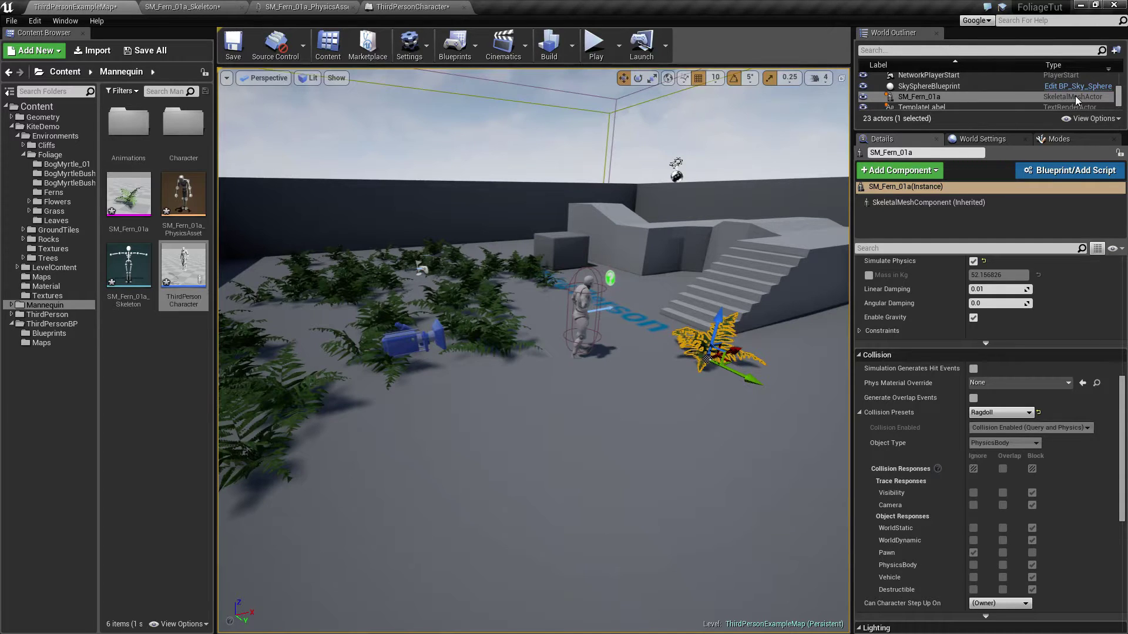
pyautogui.click(1075, 96)
pyautogui.moveTo(650, 406); pyautogui.dragTo(655, 435, button='right')
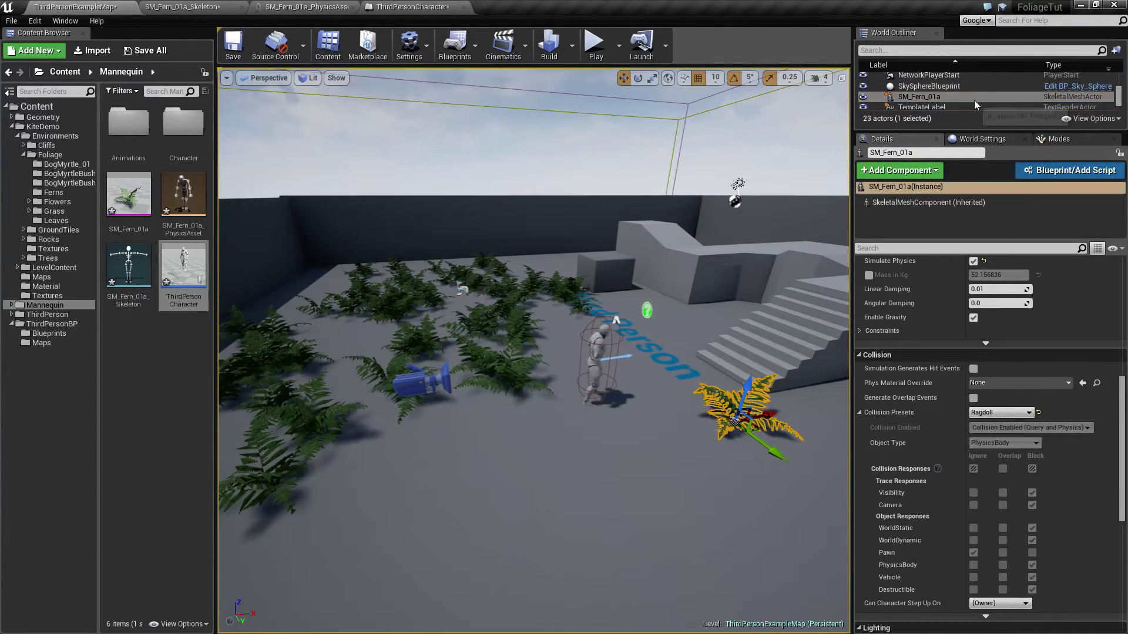
pyautogui.click(1088, 97)
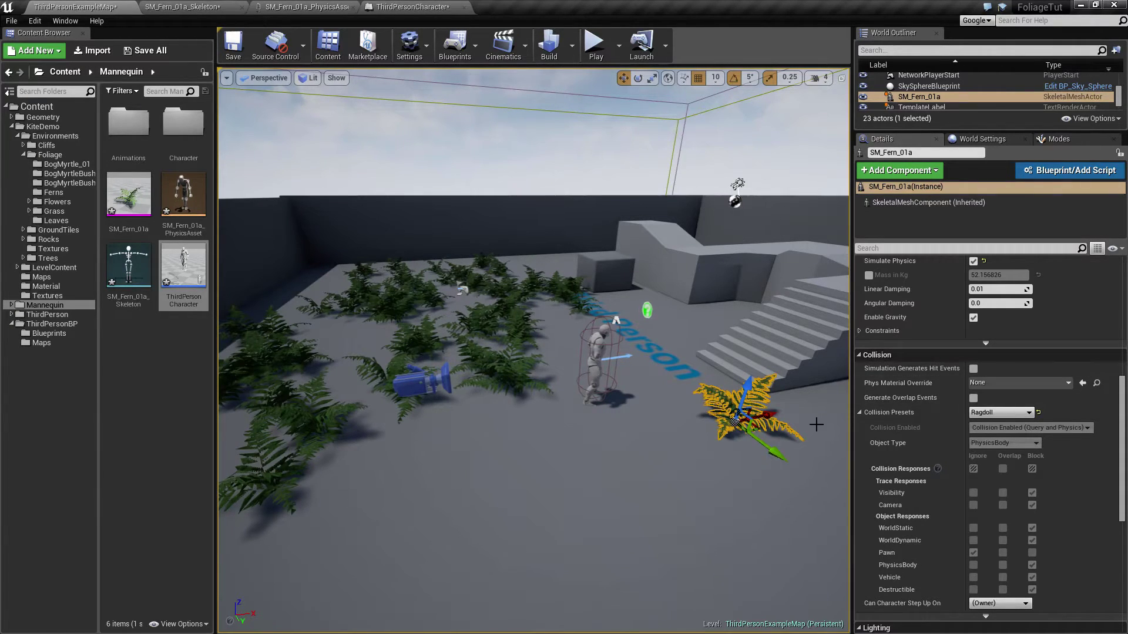
pyautogui.moveTo(598, 410)
pyautogui.mouseDown()
pyautogui.moveTo(589, 380)
pyautogui.moveTo(595, 401)
pyautogui.mouseUp()
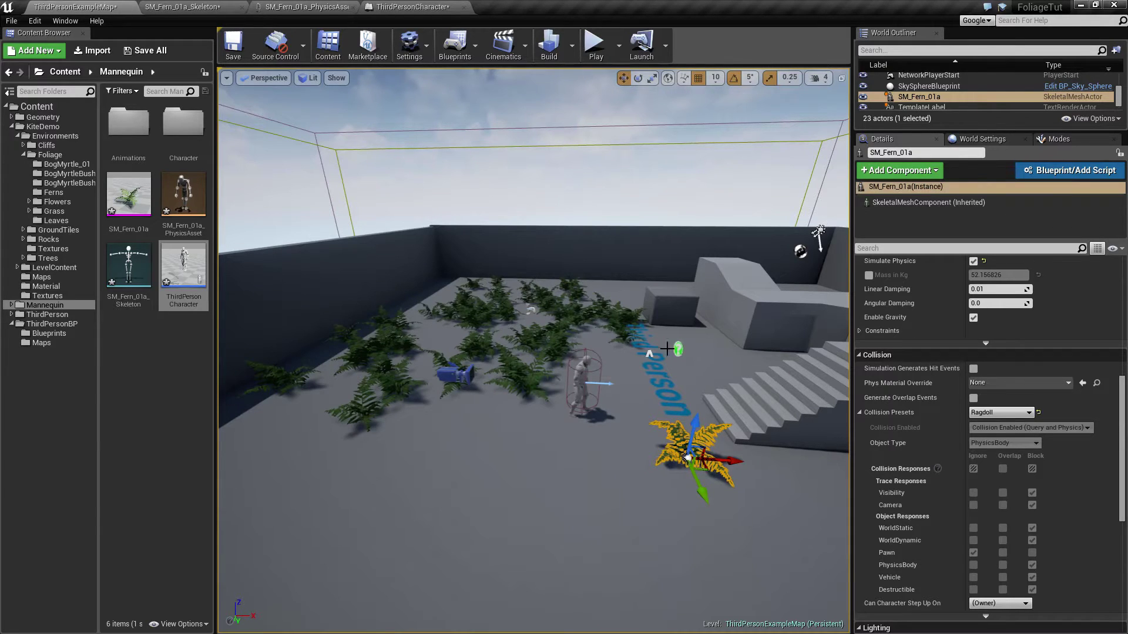
pyautogui.click(1066, 170)
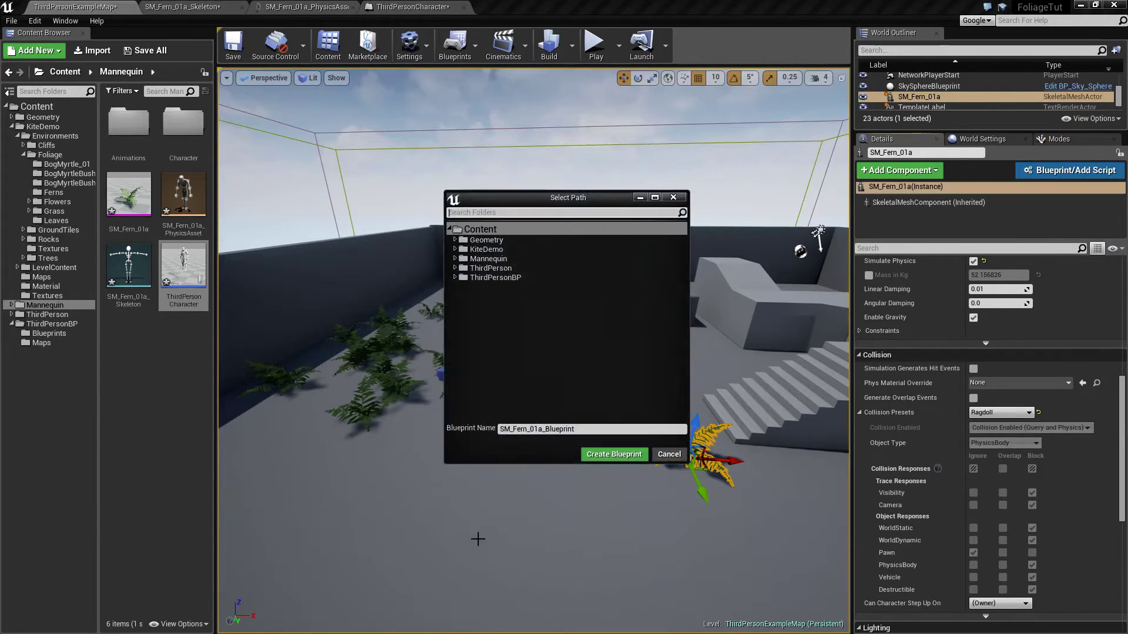
pyautogui.doubleClick(487, 258)
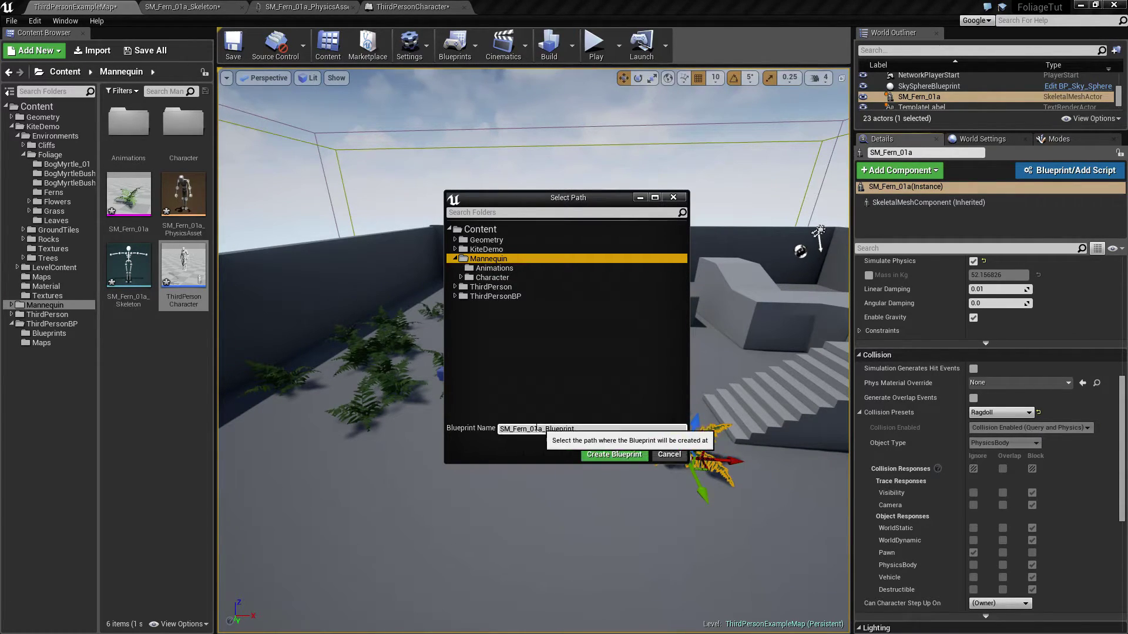
pyautogui.click(598, 458)
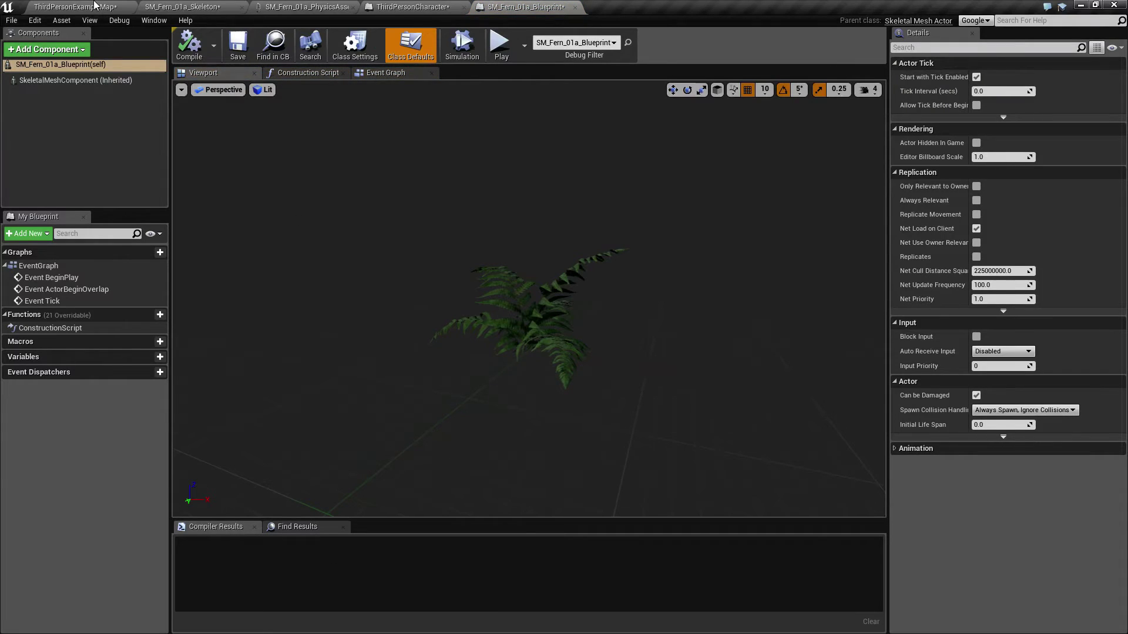
# Step: Delete the existing fern from the level and place a new SM_Fern_01a_Blueprint instance on the floor near the stairs
pyautogui.click(91, 7)
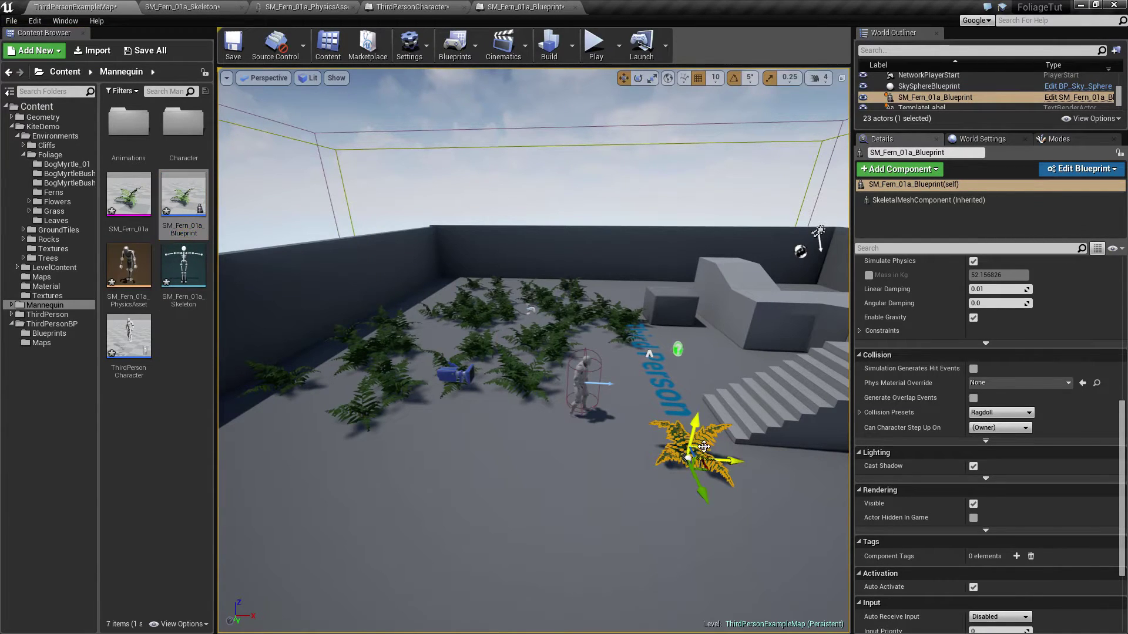
pyautogui.press('Delete')
pyautogui.moveTo(185, 202); pyautogui.dragTo(668, 486)
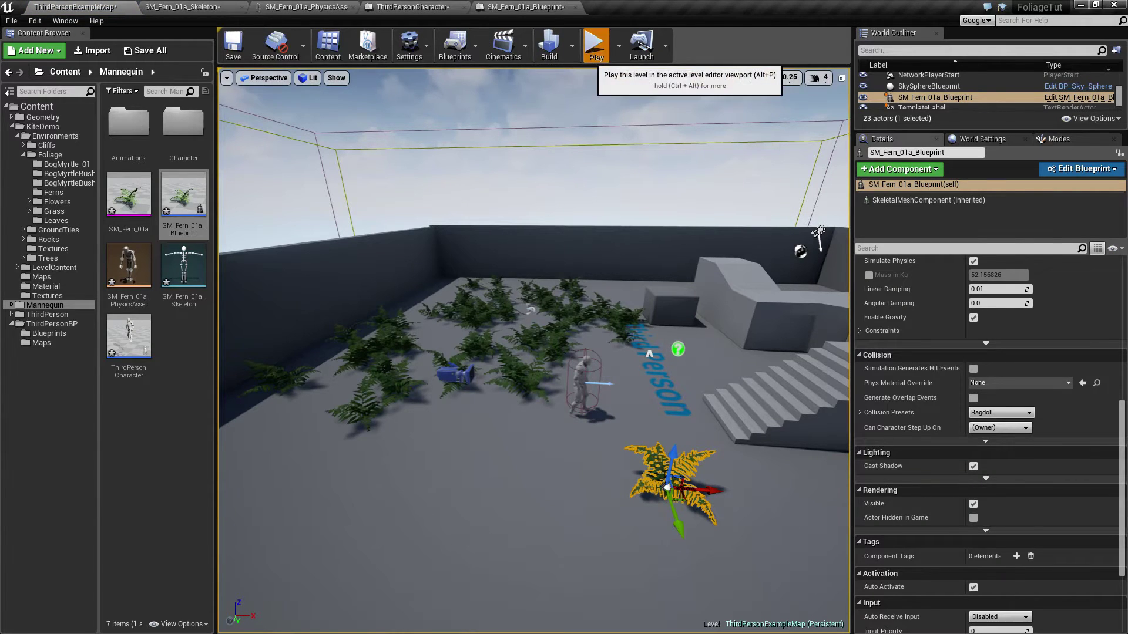
# Step: Play the level, walk the character through the placed blueprint fern to test its collision, and end the play session
pyautogui.click(592, 47)
pyautogui.press('w')
pyautogui.press('s')
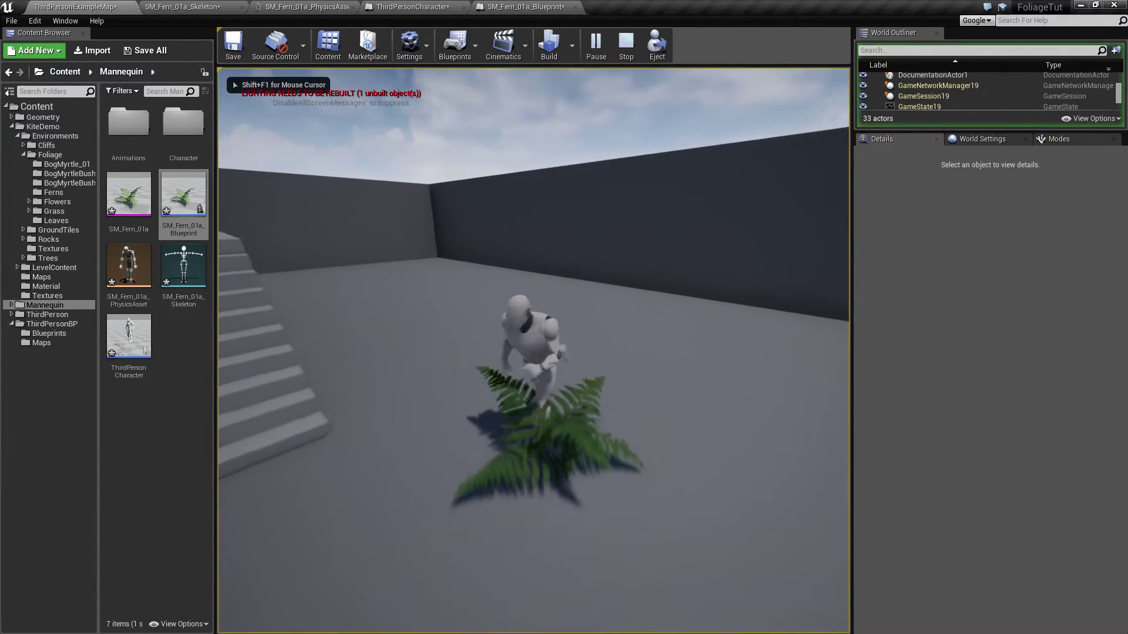
pyautogui.press('w')
pyautogui.press('a')
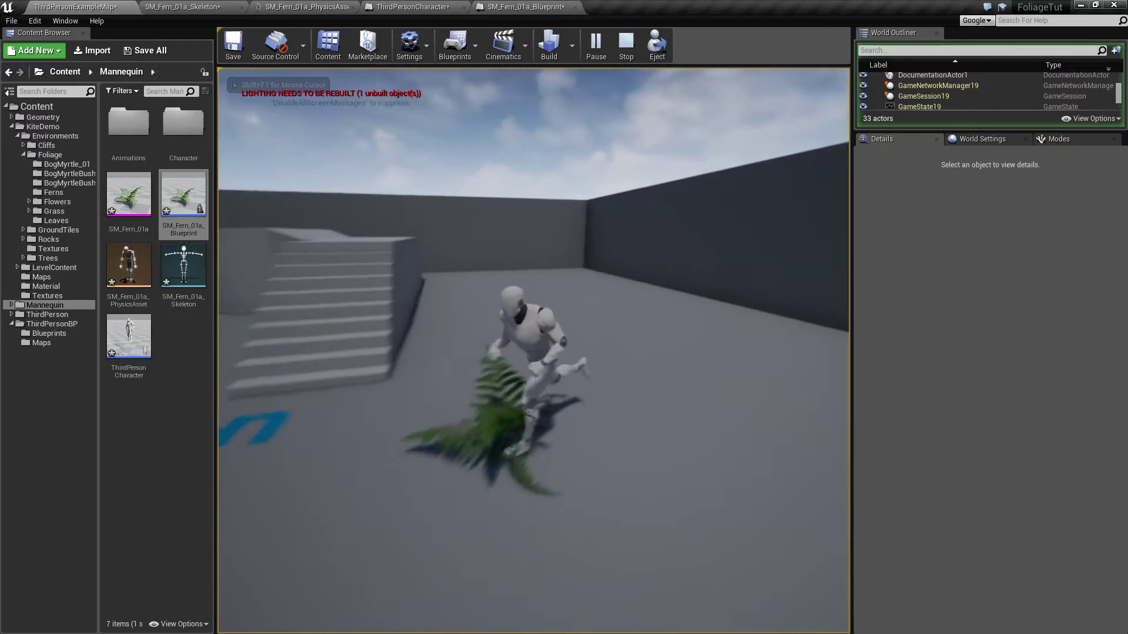
pyautogui.press('d')
pyautogui.press('s')
pyautogui.press('w')
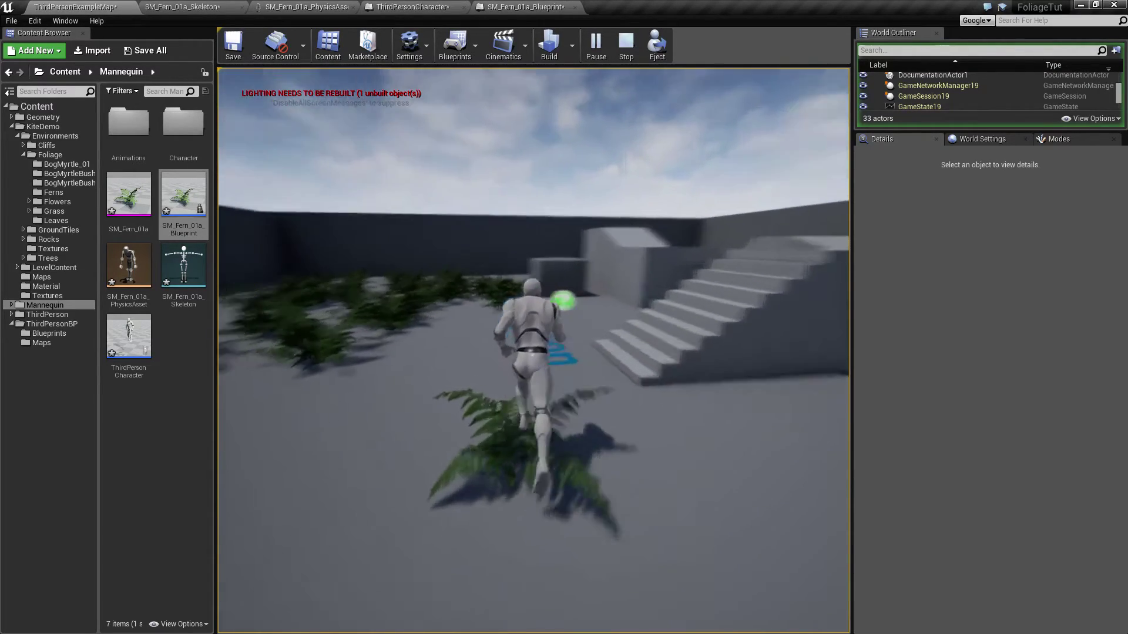
pyautogui.press('a')
pyautogui.press('Escape')
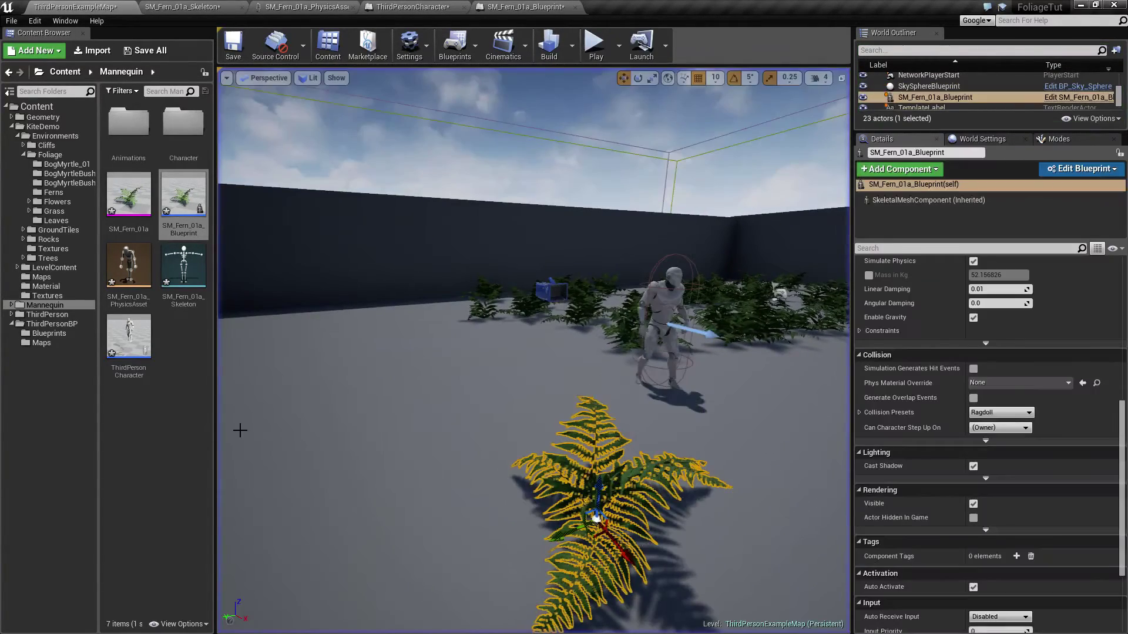
# Step: Select the painted fern foliage (InstancedFoliageActor) in the corner of the arena
pyautogui.press('s')
pyautogui.moveTo(452, 336); pyautogui.dragTo(517, 365, button='right')
pyautogui.press('w')
pyautogui.moveTo(453, 336); pyautogui.dragTo(447, 323, button='right')
pyautogui.click(551, 365)
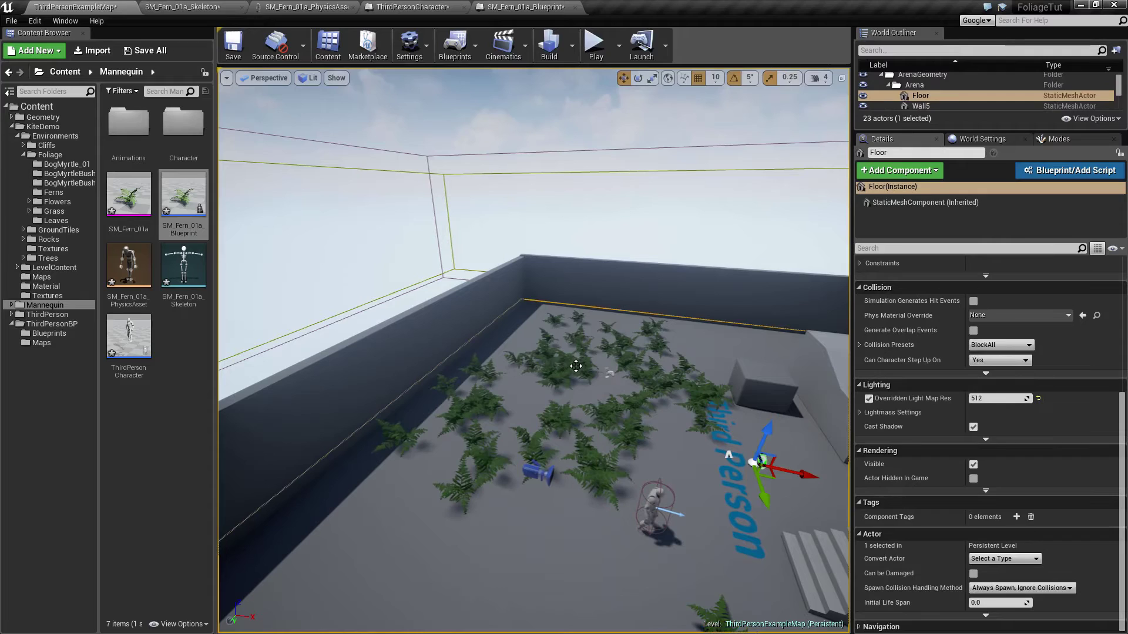
pyautogui.click(575, 366)
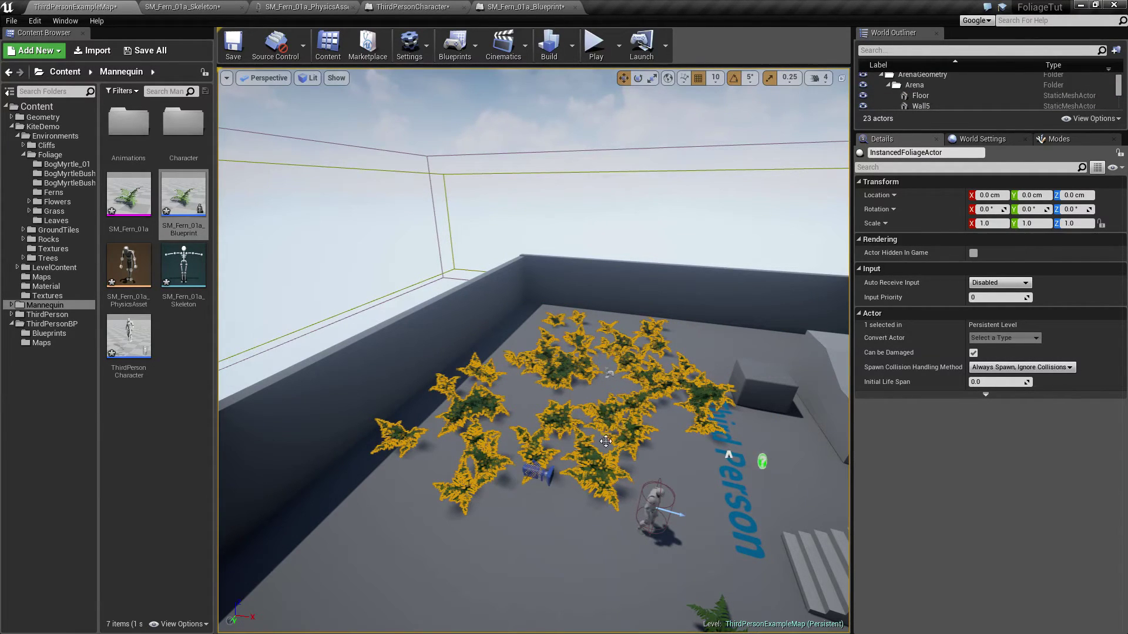
pyautogui.moveTo(545, 437)
pyautogui.mouseDown(button='right')
pyautogui.moveTo(561, 388)
pyautogui.moveTo(543, 364)
pyautogui.moveTo(546, 438)
pyautogui.mouseUp(button='right')
pyautogui.press('a')
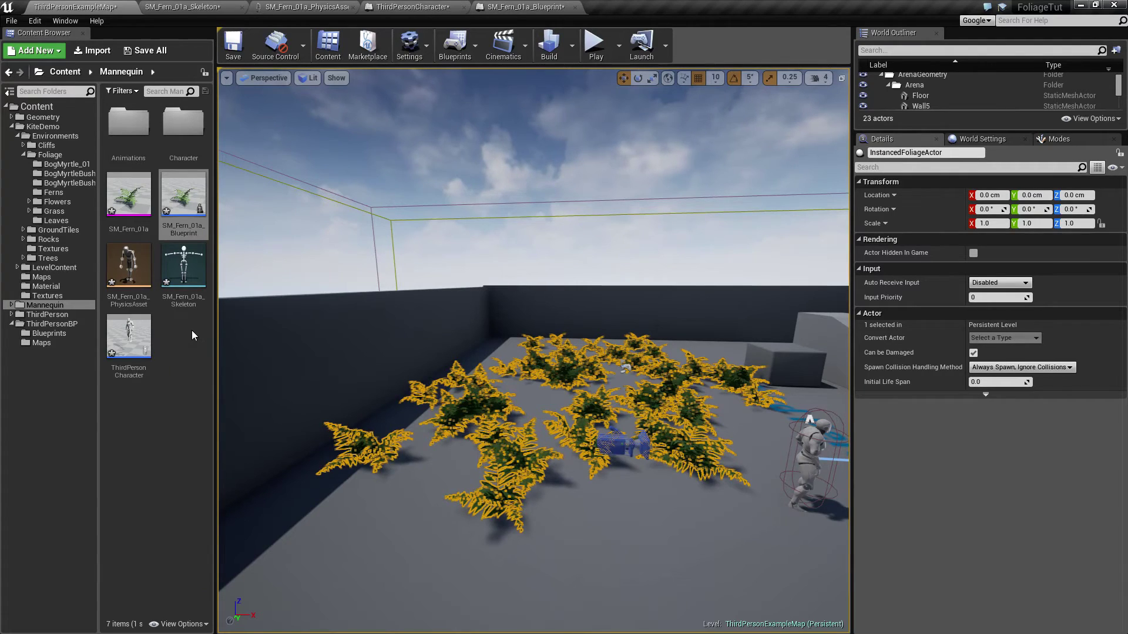
pyautogui.click(186, 362)
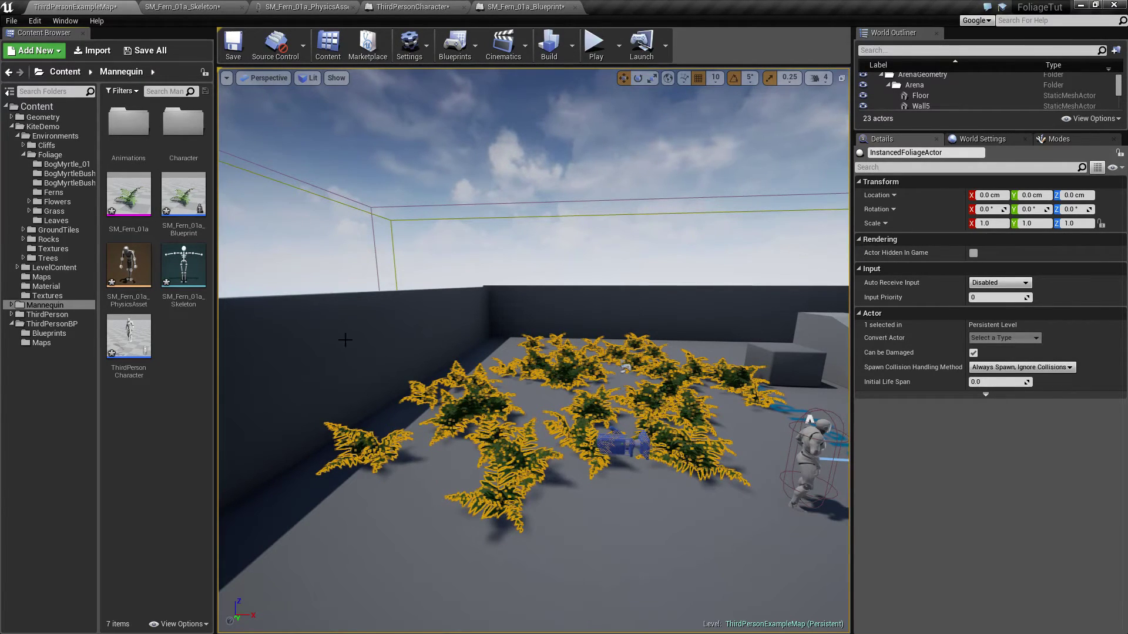
pyautogui.moveTo(365, 399)
pyautogui.mouseDown(button='right')
pyautogui.moveTo(447, 429)
pyautogui.moveTo(363, 403)
pyautogui.mouseUp(button='right')
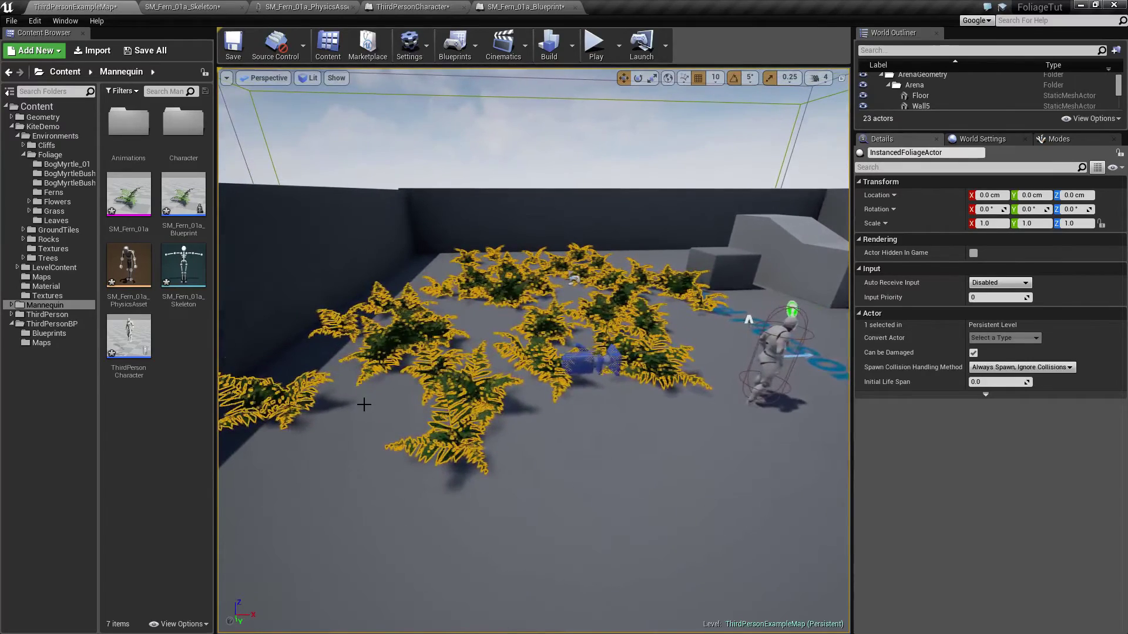
# Step: Open the ThirdPersonCharacter blueprint's Event Graph at the empty area below the Touch input group and widen the graph area
pyautogui.doubleClick(128, 341)
pyautogui.scroll(-5, 351, 344)
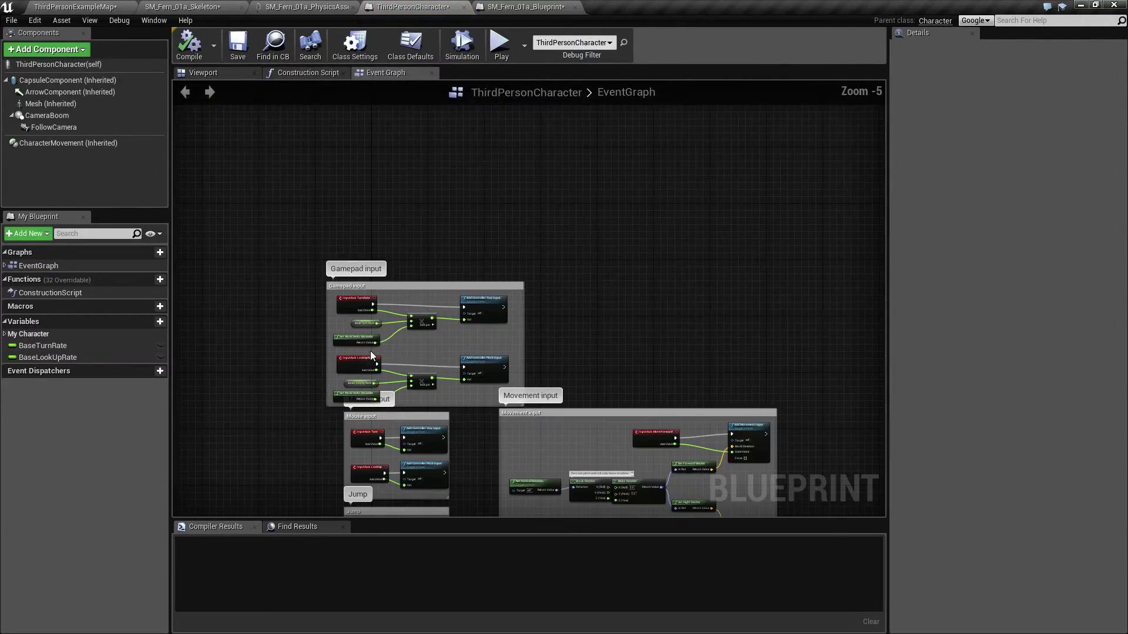
pyautogui.moveTo(304, 424); pyautogui.dragTo(292, 114, button='right')
pyautogui.moveTo(313, 346); pyautogui.dragTo(312, 447, button='right')
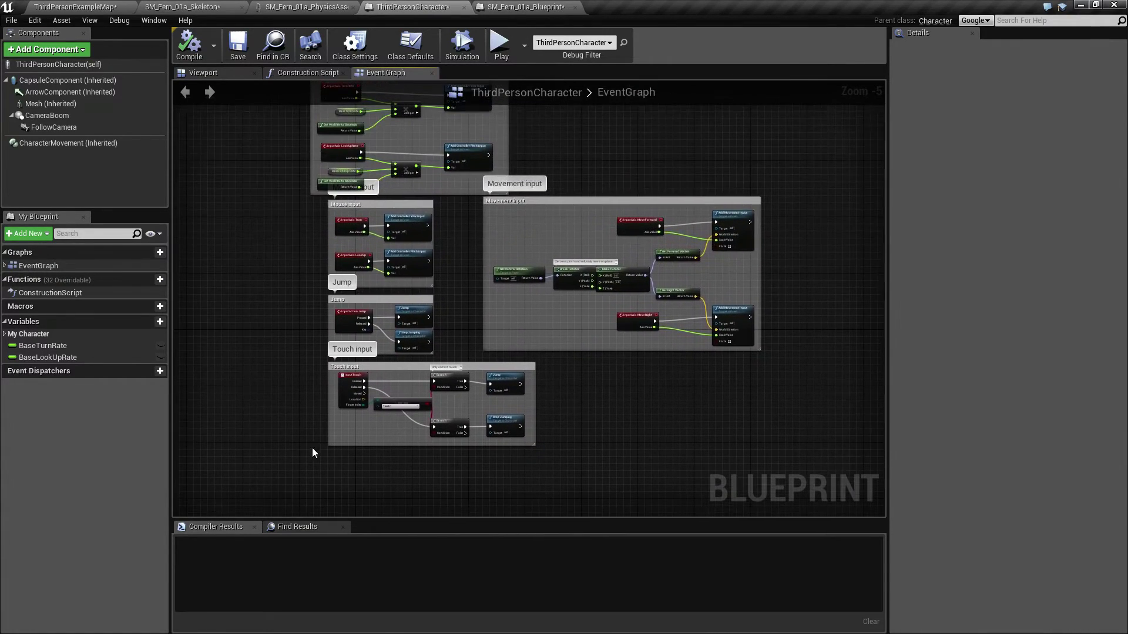
pyautogui.scroll(1, 332, 449)
pyautogui.scroll(3, 332, 449)
pyautogui.moveTo(353, 408); pyautogui.dragTo(326, 316, button='right')
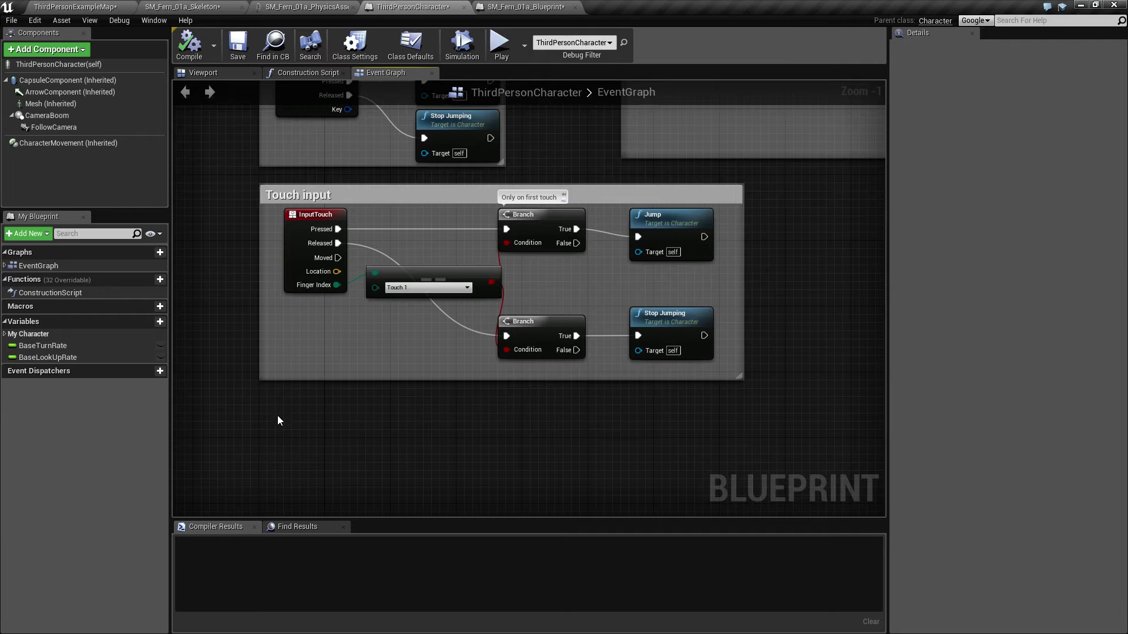
pyautogui.moveTo(278, 415); pyautogui.dragTo(323, 289, button='right')
pyautogui.moveTo(889, 246); pyautogui.dragTo(970, 247)
pyautogui.moveTo(169, 397); pyautogui.dragTo(114, 428)
# Step: Examine the painted ferns and the placed blueprint fern in the level, and return to the ThirdPersonCharacter Event Graph
pyautogui.click(79, 6)
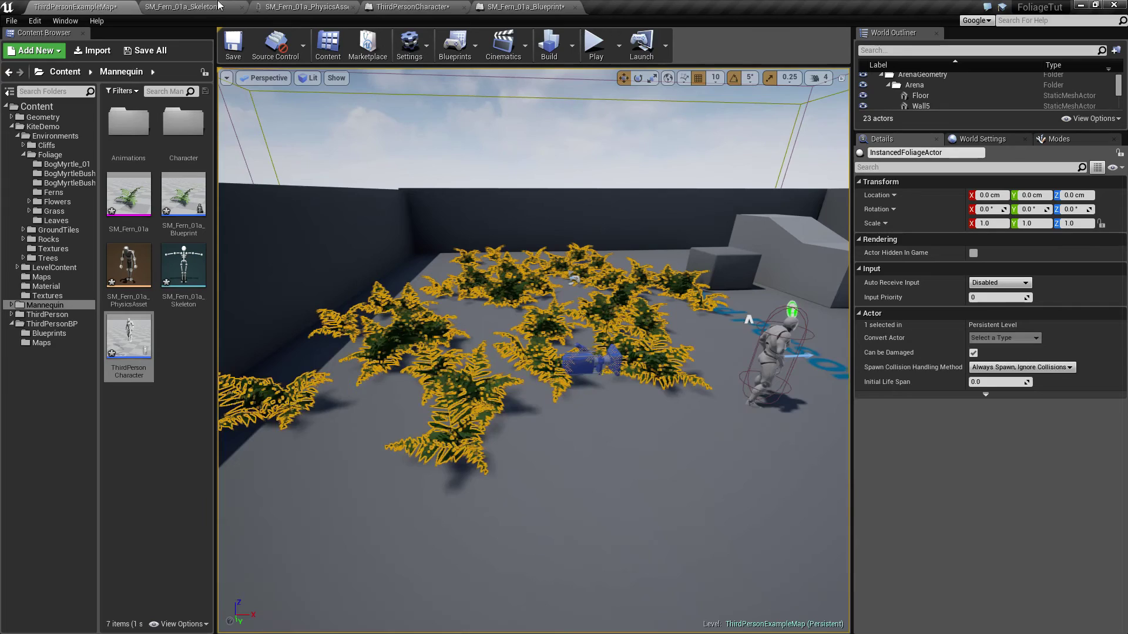
pyautogui.moveTo(399, 253); pyautogui.dragTo(511, 236, button='right')
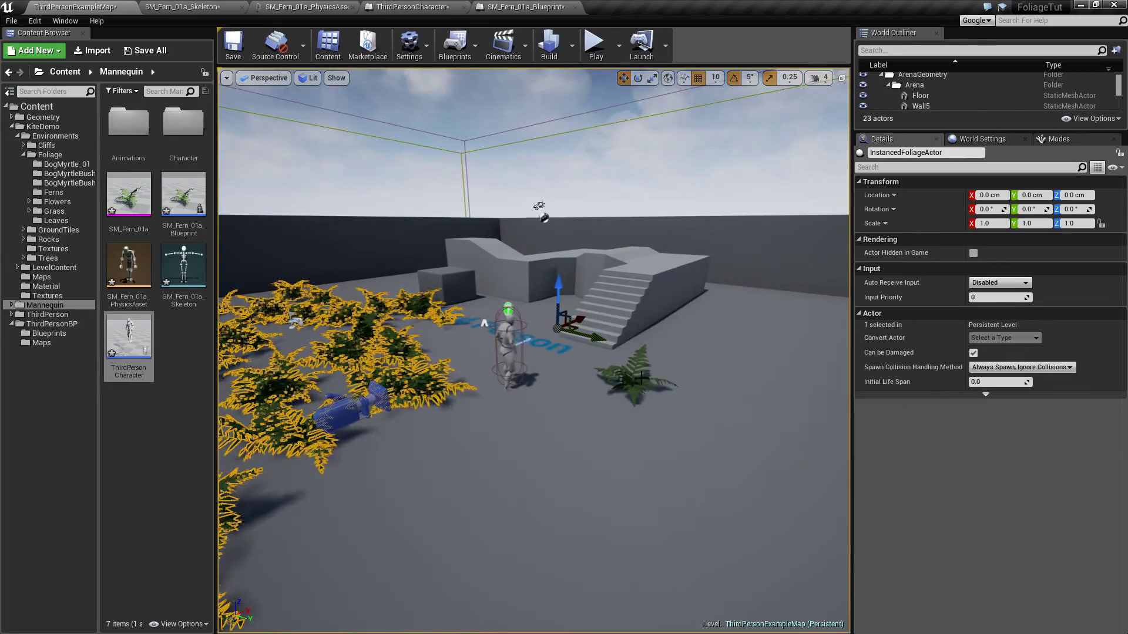
pyautogui.moveTo(629, 424); pyautogui.dragTo(595, 413, button='right')
pyautogui.press('a')
pyautogui.press('d')
pyautogui.press('s')
pyautogui.moveTo(516, 551); pyautogui.dragTo(475, 592, button='right')
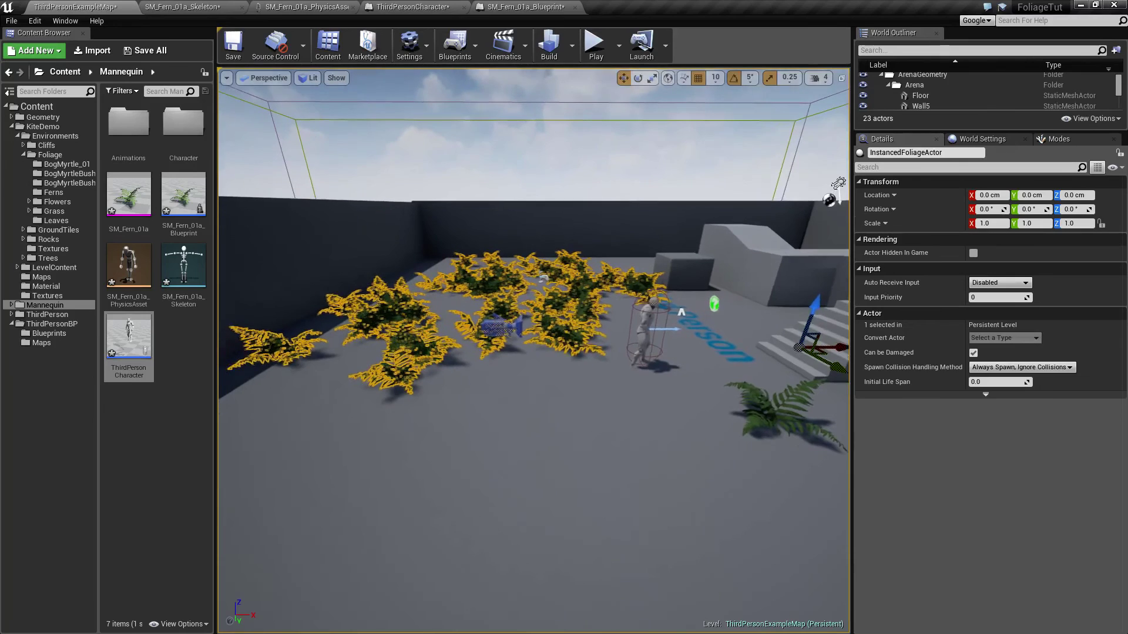
pyautogui.doubleClick(125, 347)
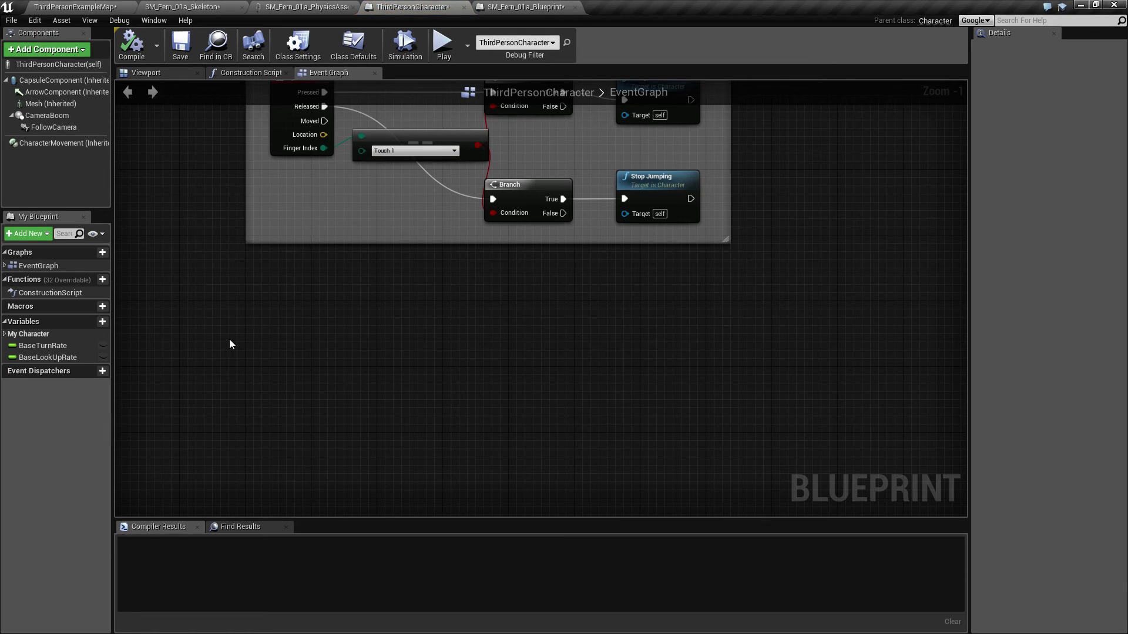